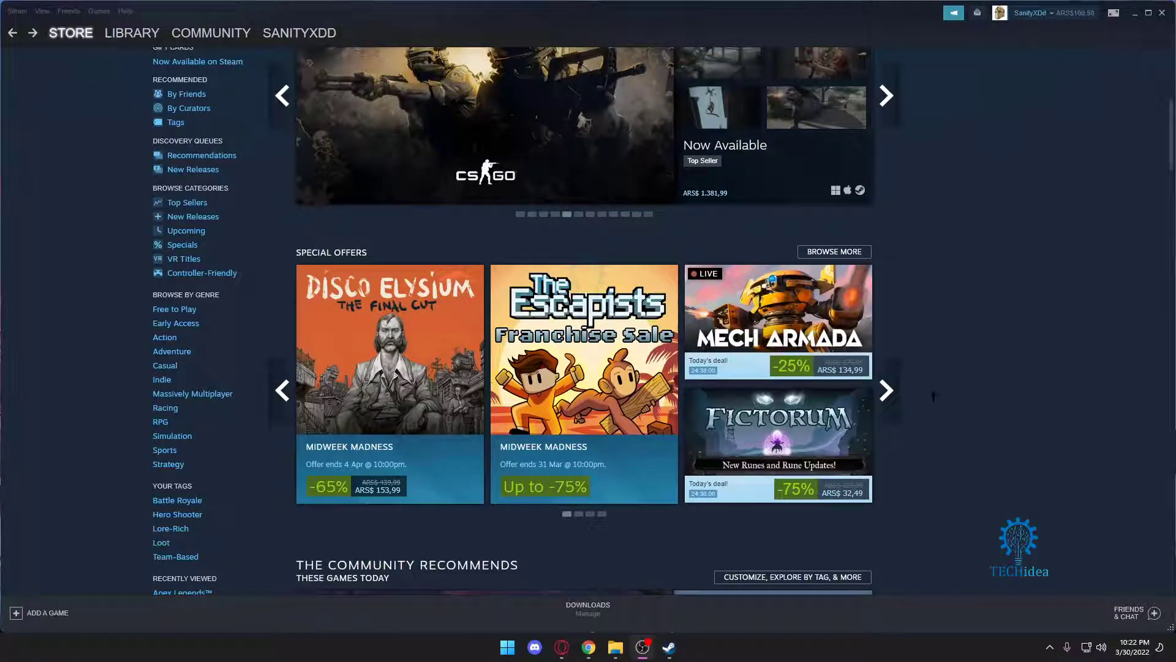
- Browse the Featured & Recommended games on the store front page, moving past The Binding of Isaac: Rebirth
scroll(933, 396, up, 4)
click(283, 340)
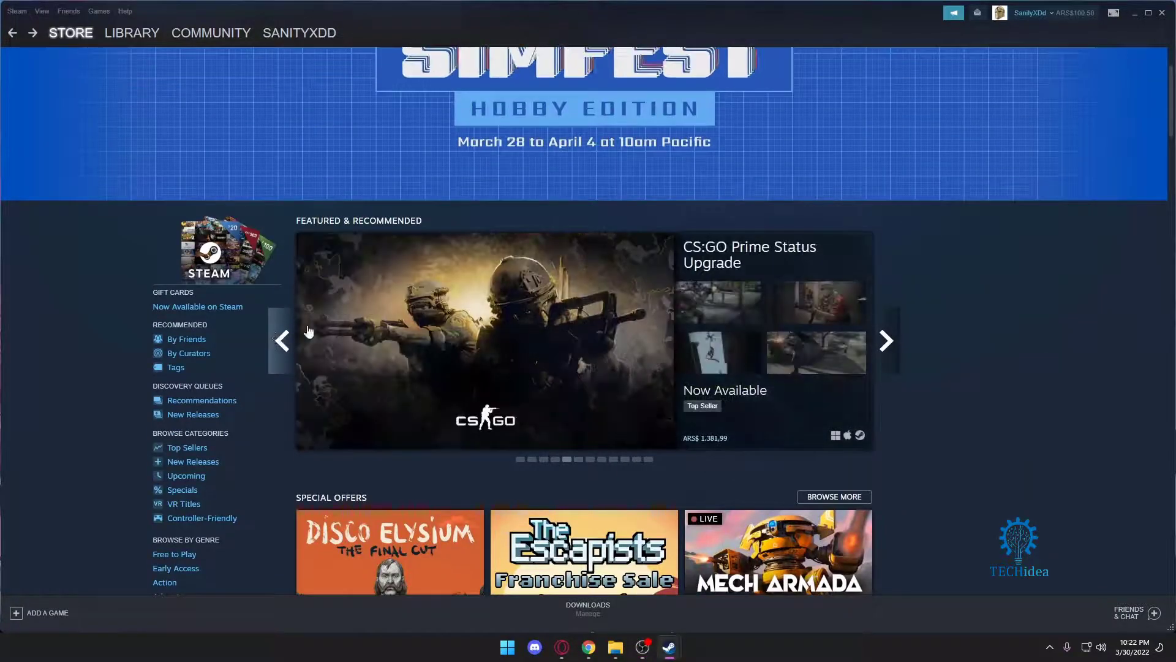
mouse_move(570, 286)
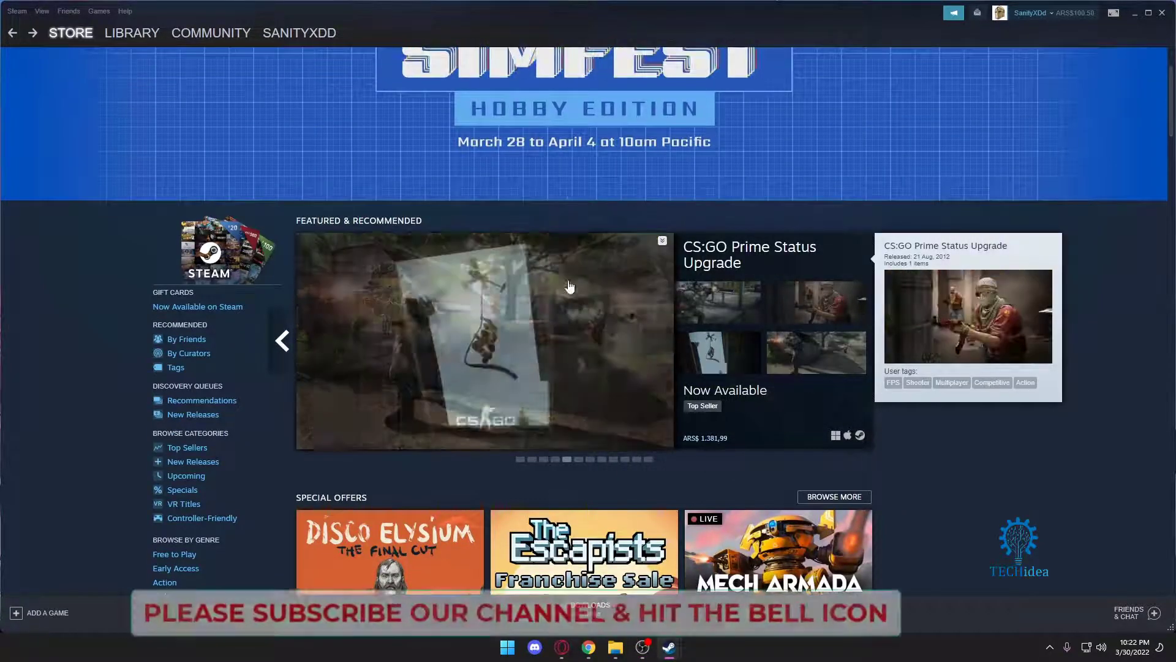
scroll(715, 443, down, 1)
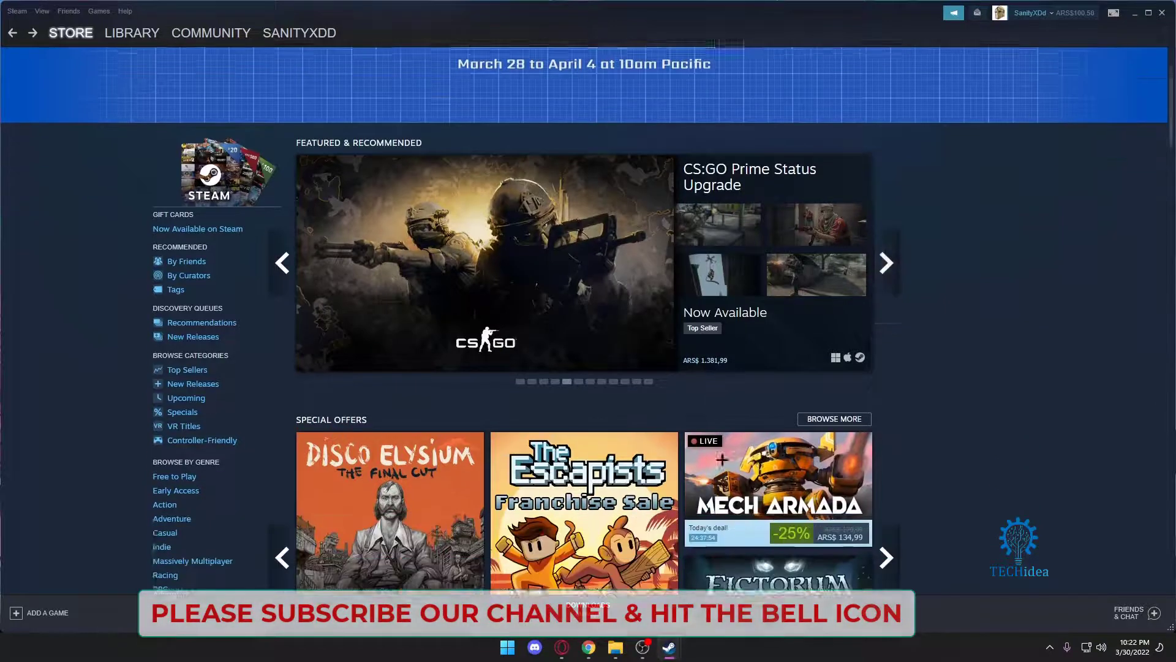
scroll(676, 308, down, 1)
mouse_move(676, 308)
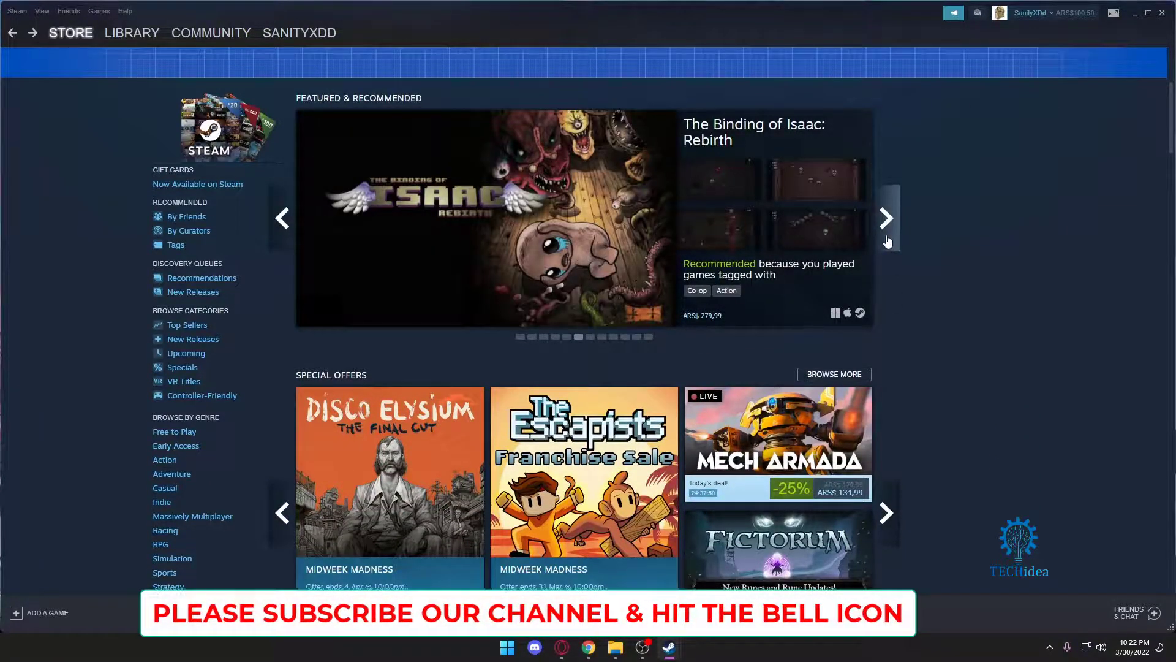
click(888, 241)
mouse_move(764, 225)
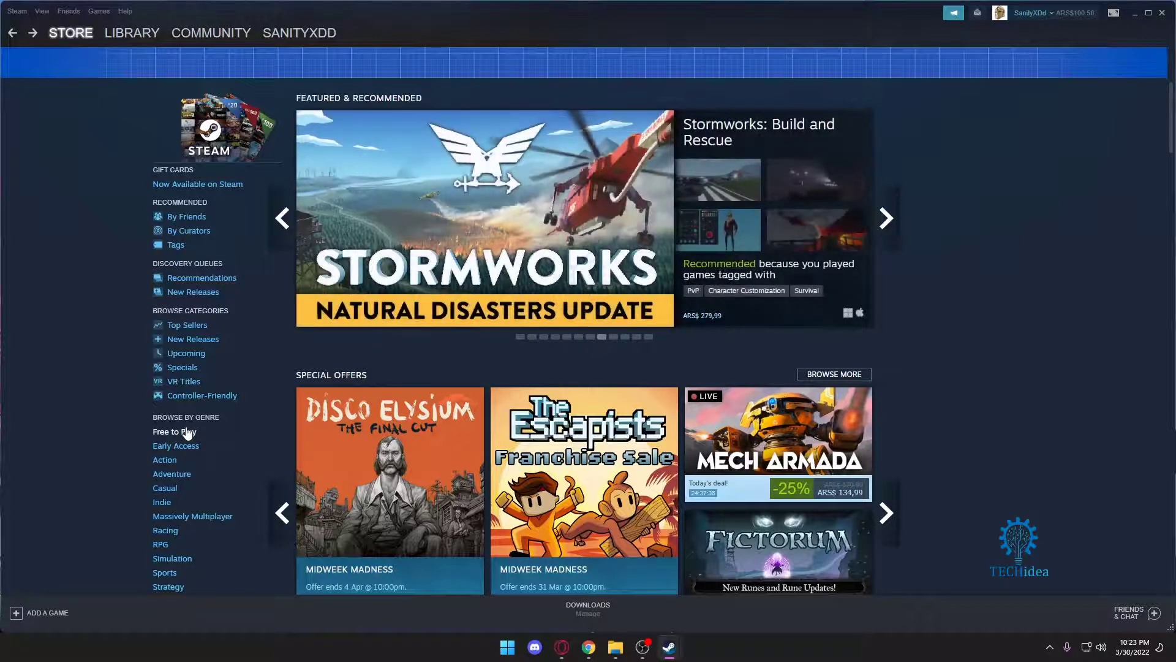
- Open the Free to Play genre page and look at the second set of Featured DLC
click(188, 432)
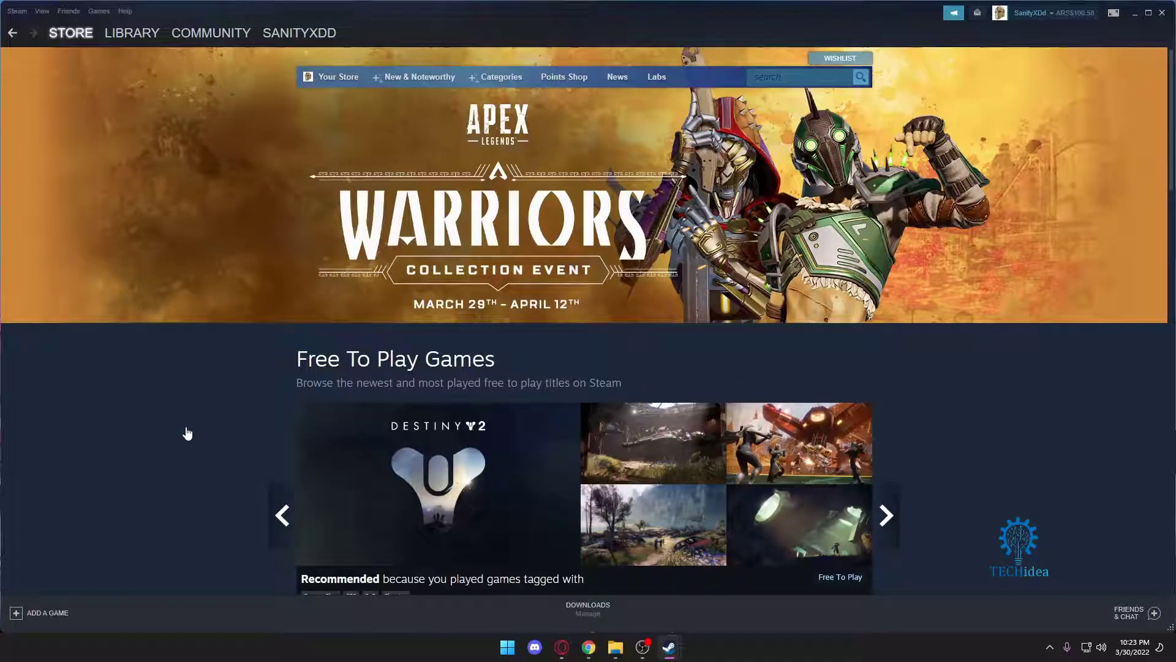
scroll(187, 432, down, 5)
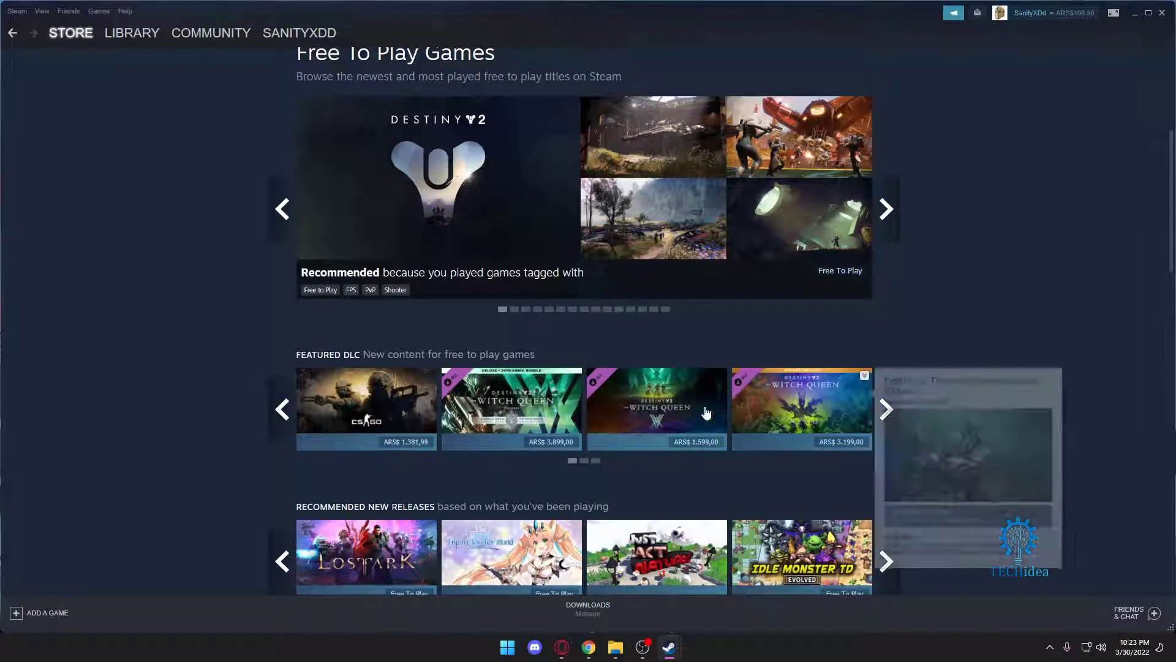
click(886, 408)
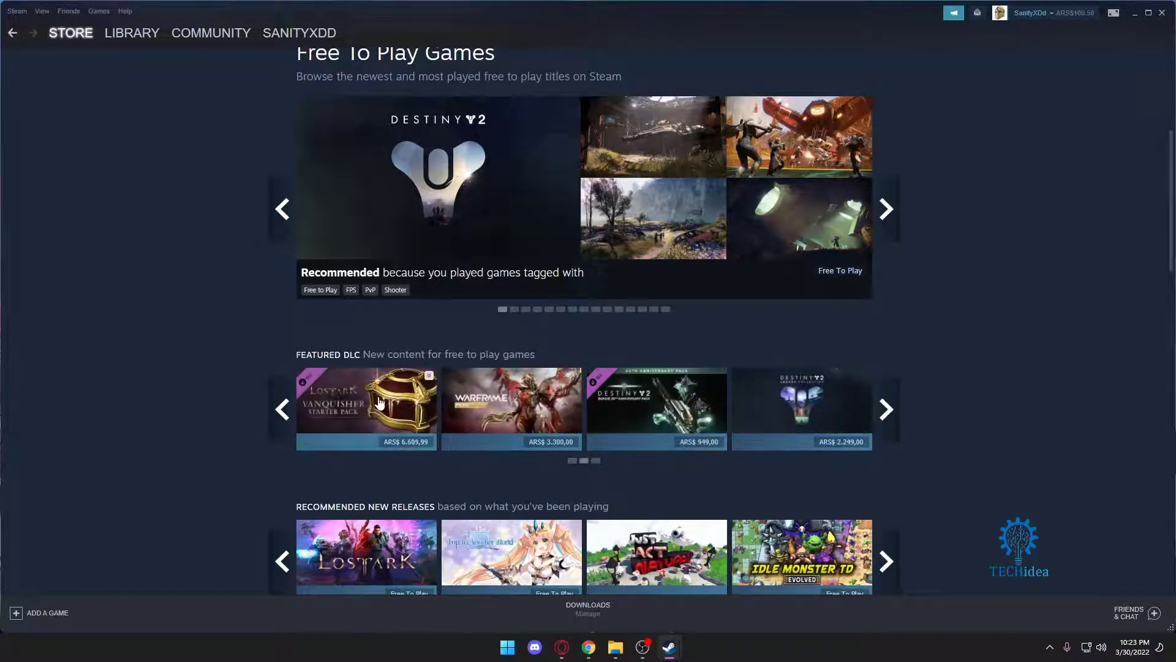
mouse_move(655, 408)
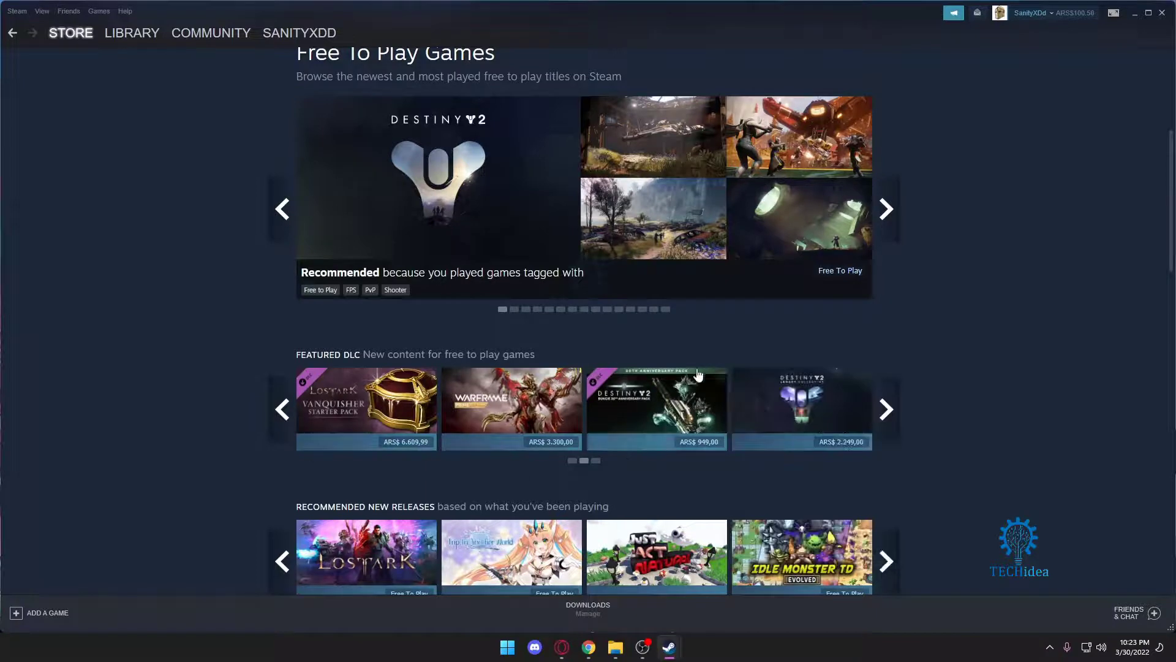
scroll(883, 343, up, 2)
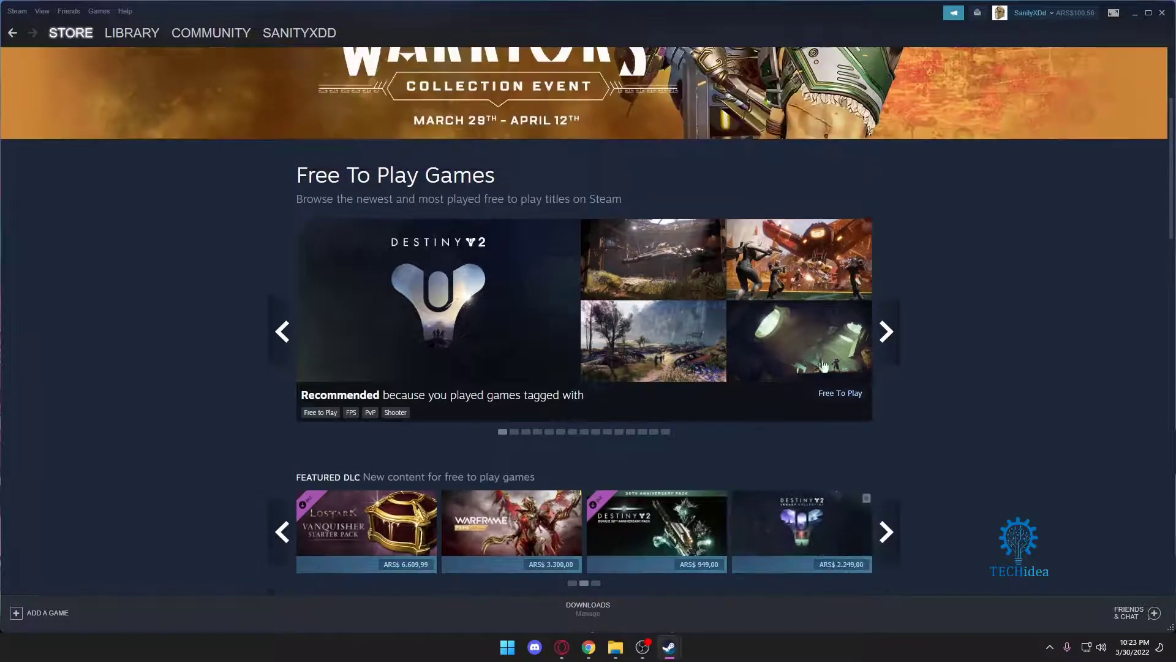
- Go through the recommended Free To Play titles, such as AimLab, VRChat and Brawlhalla, returning to Halo Infinite
click(887, 332)
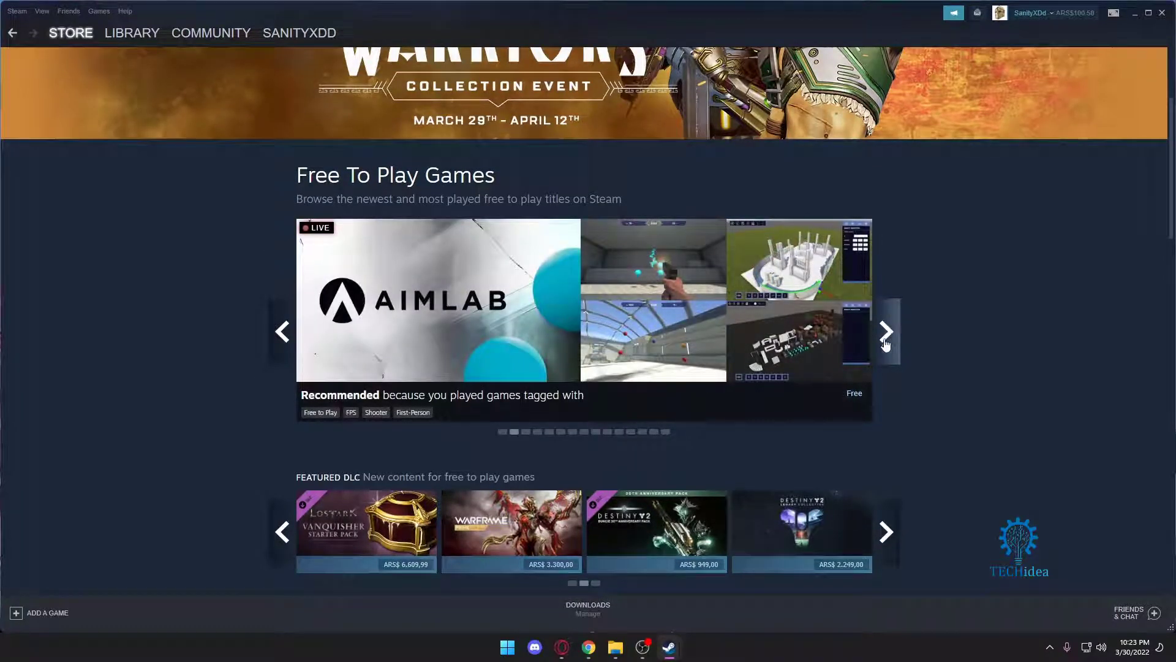
click(887, 337)
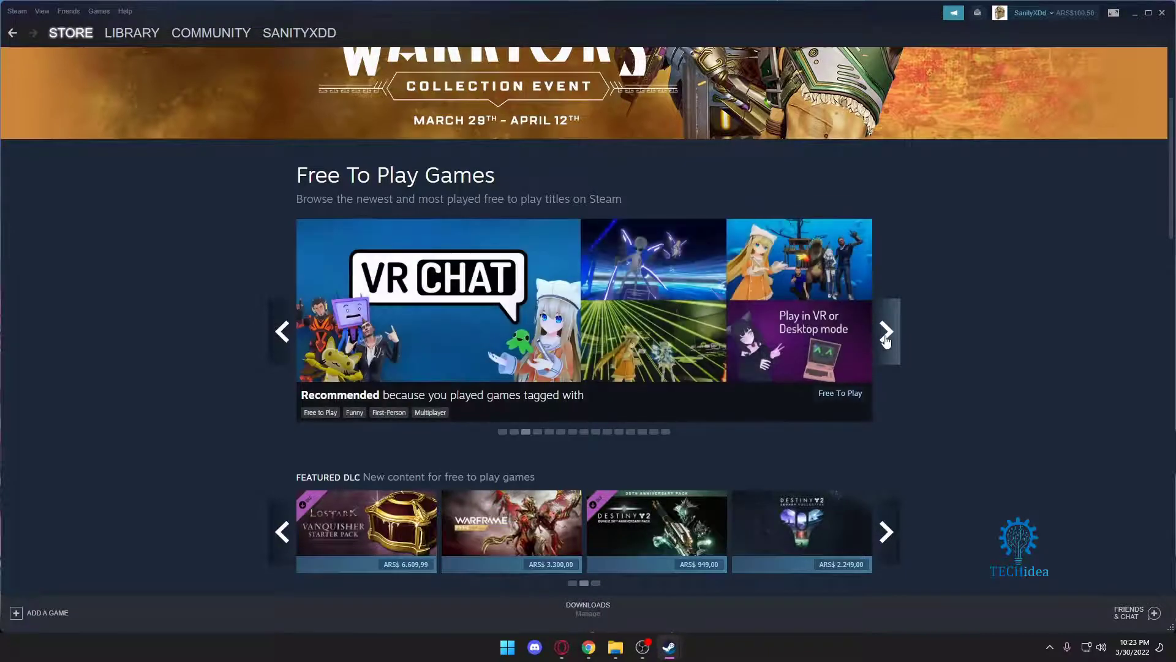
click(282, 331)
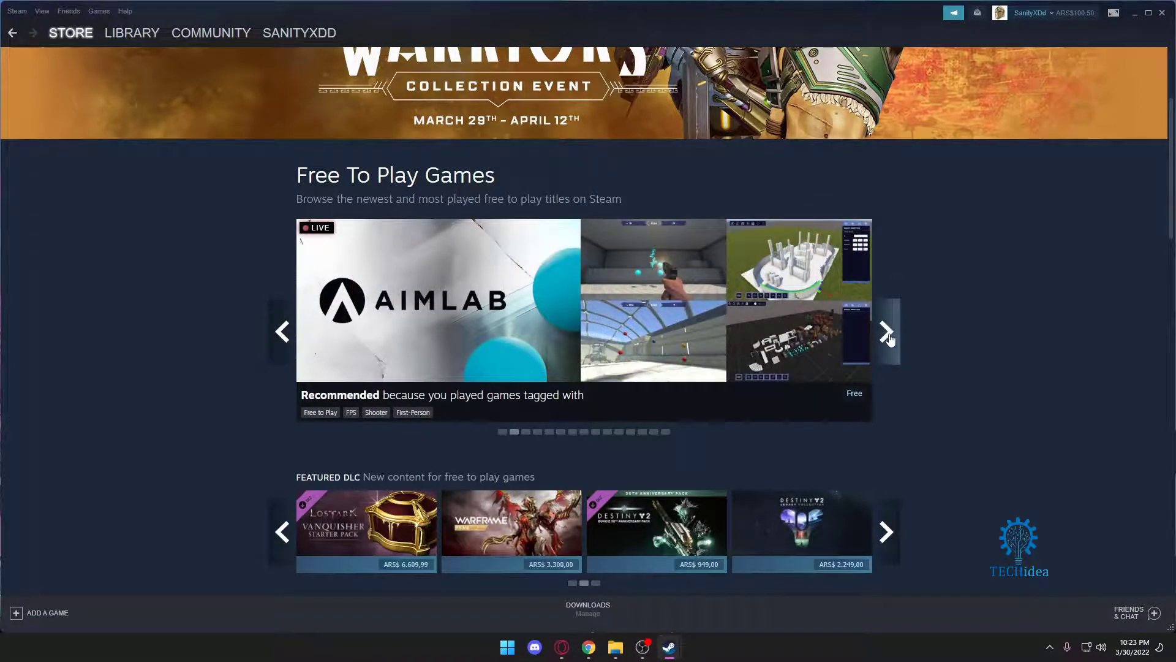
click(887, 334)
click(889, 334)
click(893, 337)
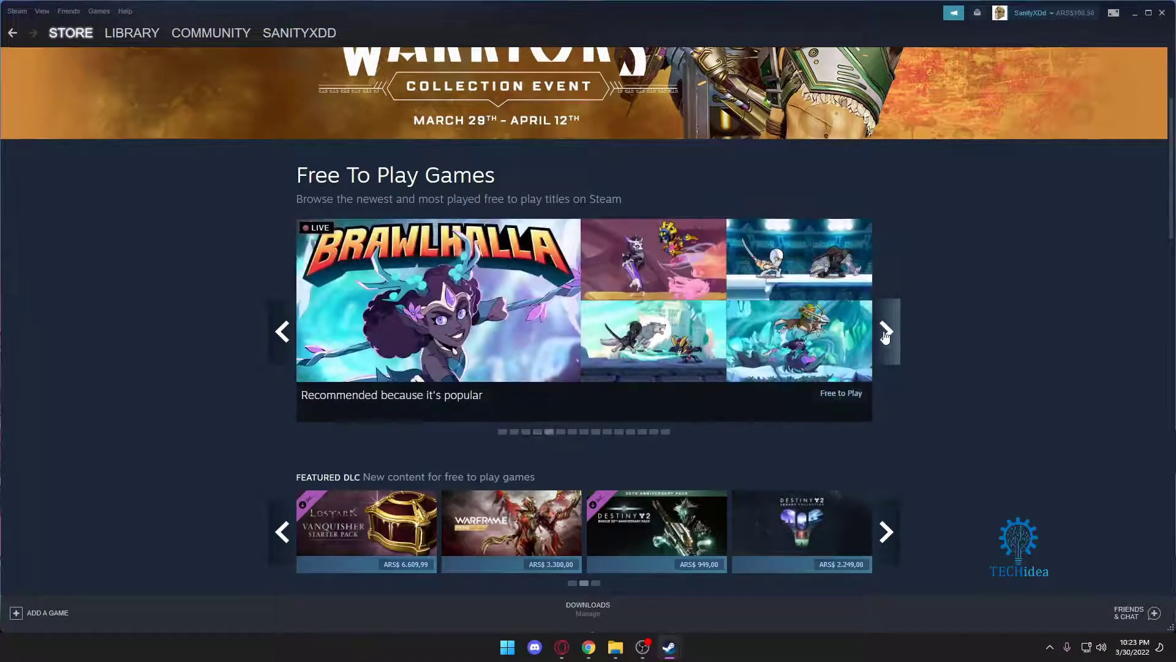
click(282, 331)
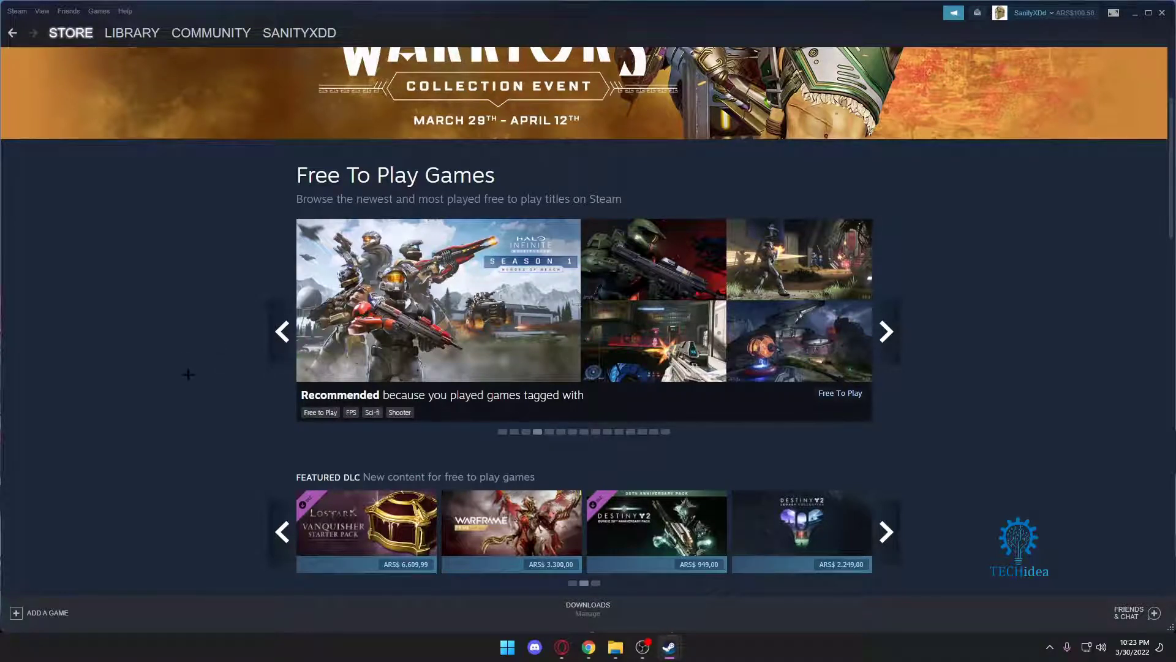
- Examine the second set of Recommended New Releases and the New & Trending list of free games
scroll(188, 374, down, 7)
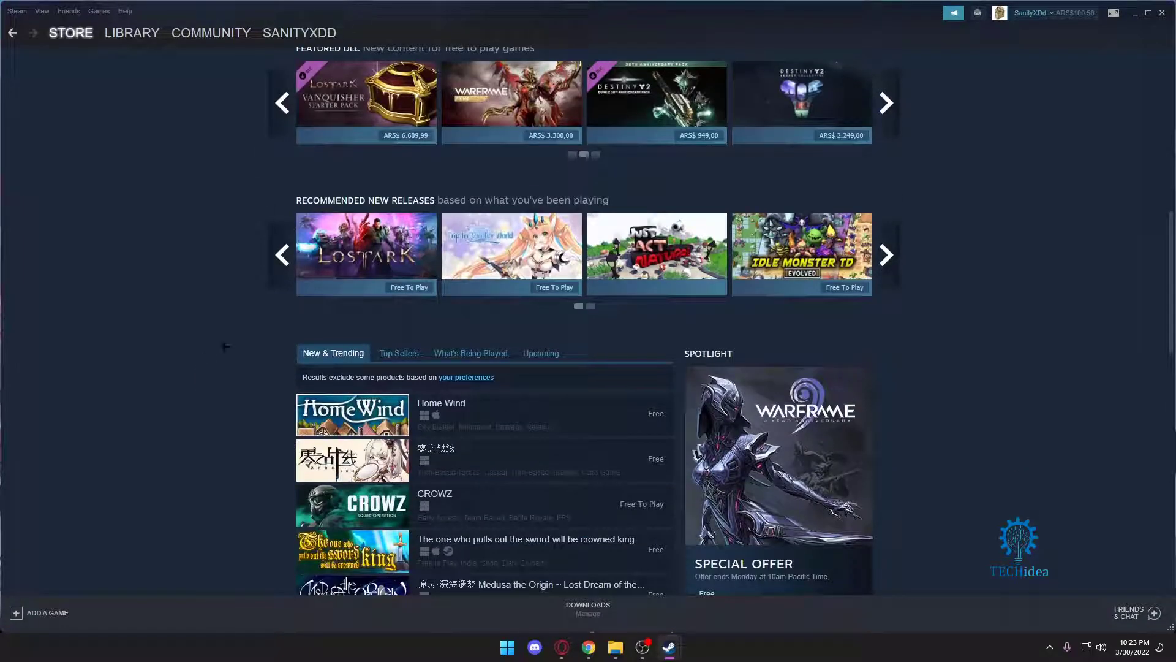
click(884, 239)
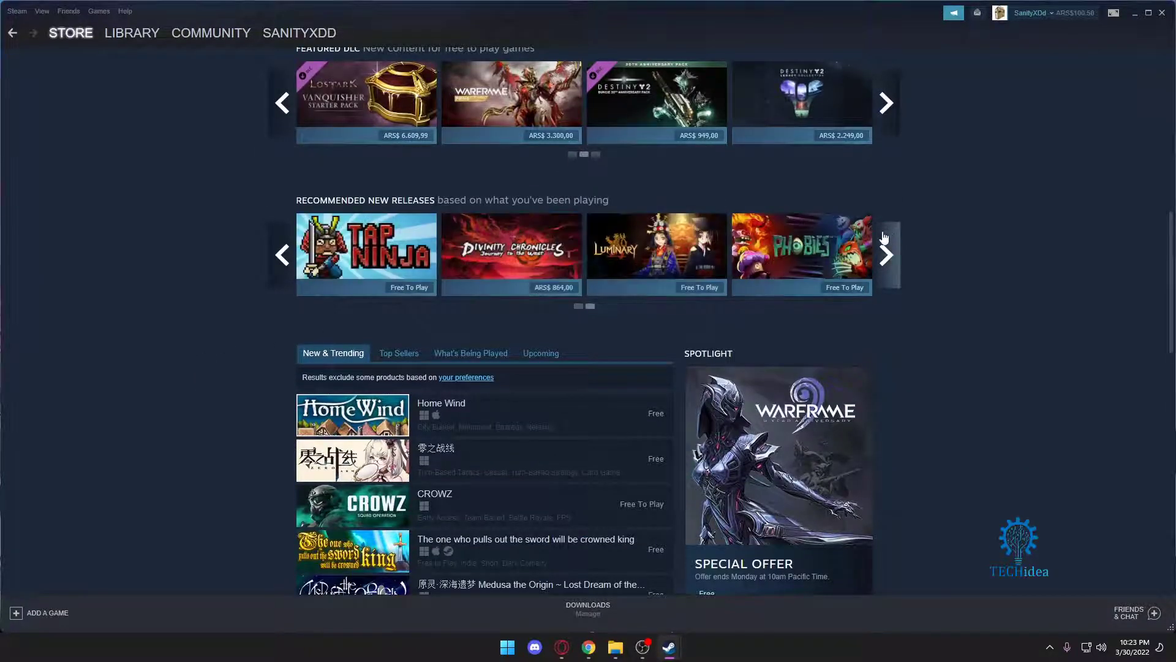
scroll(333, 303, down, 2)
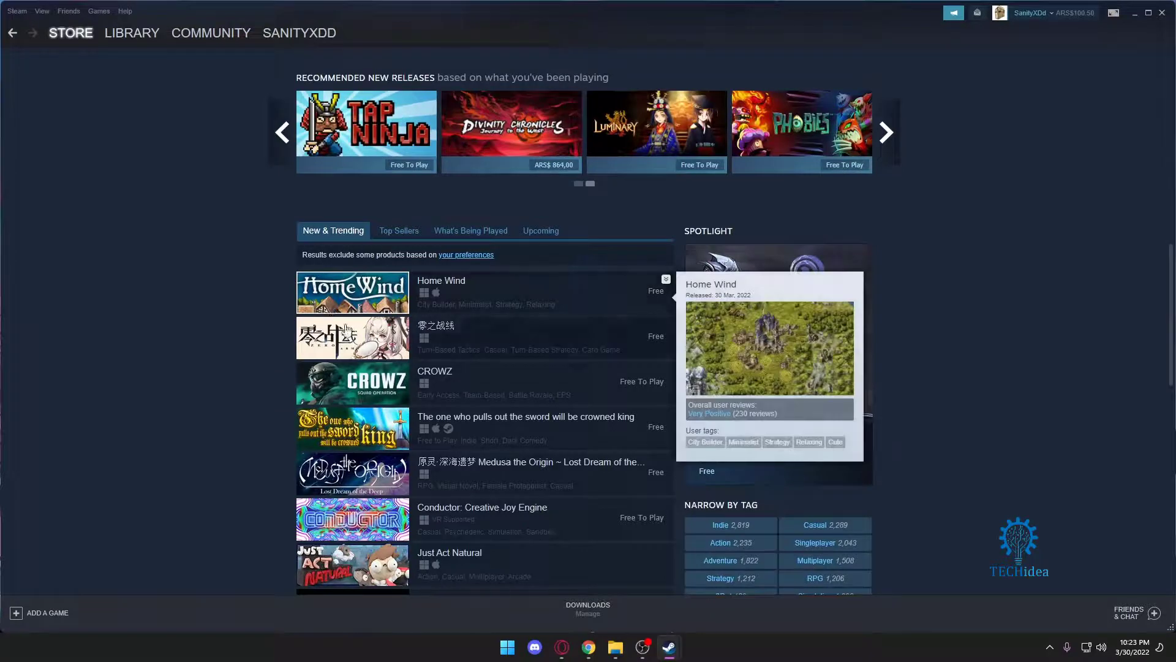
mouse_move(460, 396)
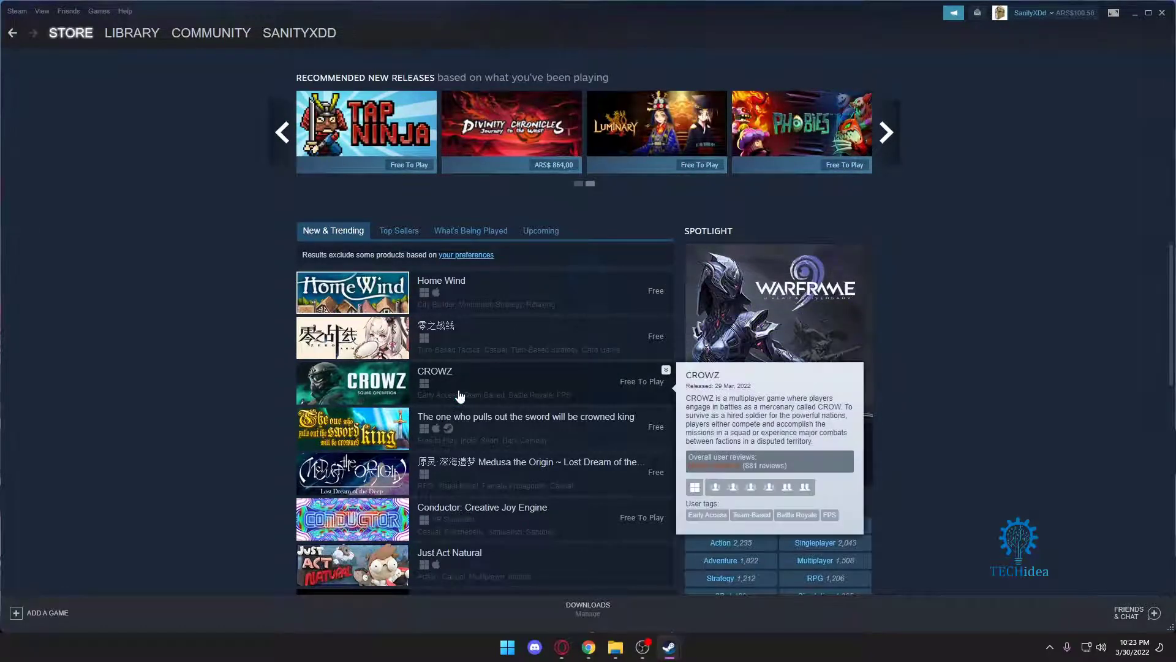
scroll(472, 404, down, 5)
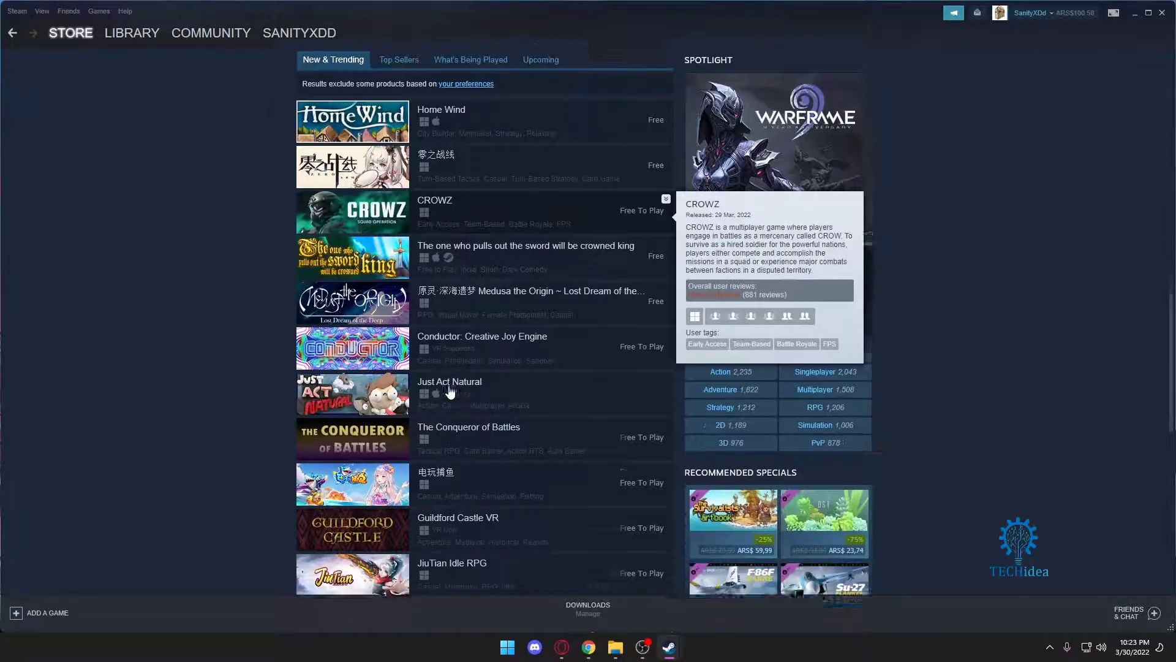
scroll(495, 421, up, 3)
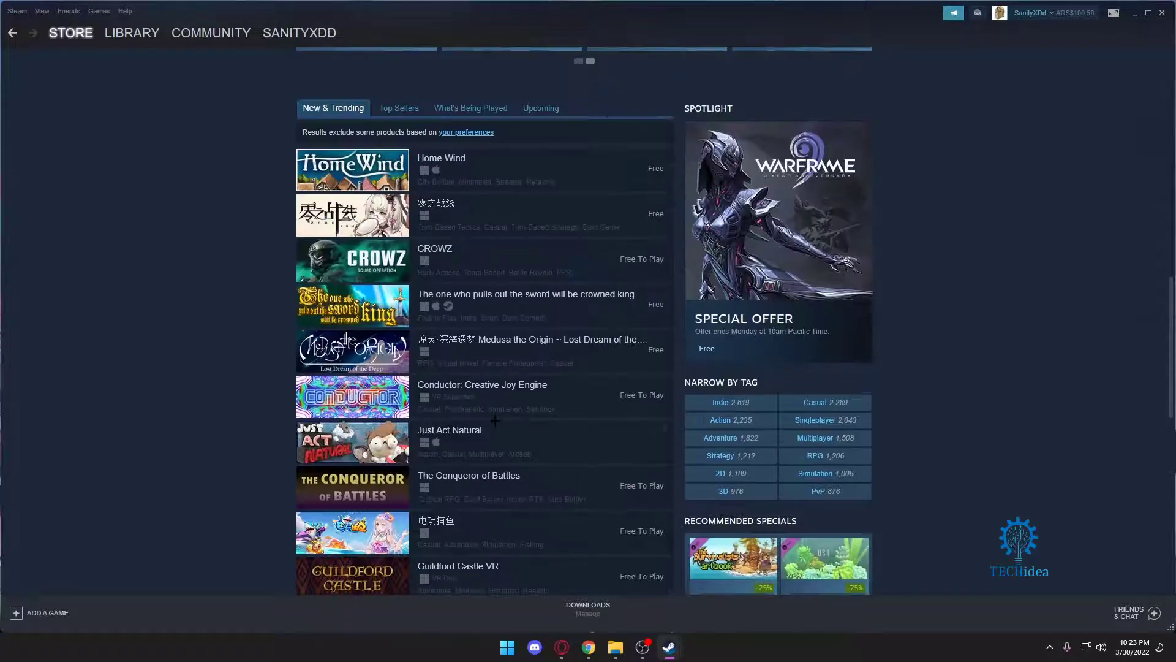
- View the free-to-play titles narrowed by the Multiplayer tag, and return to the Free To Play page
click(818, 449)
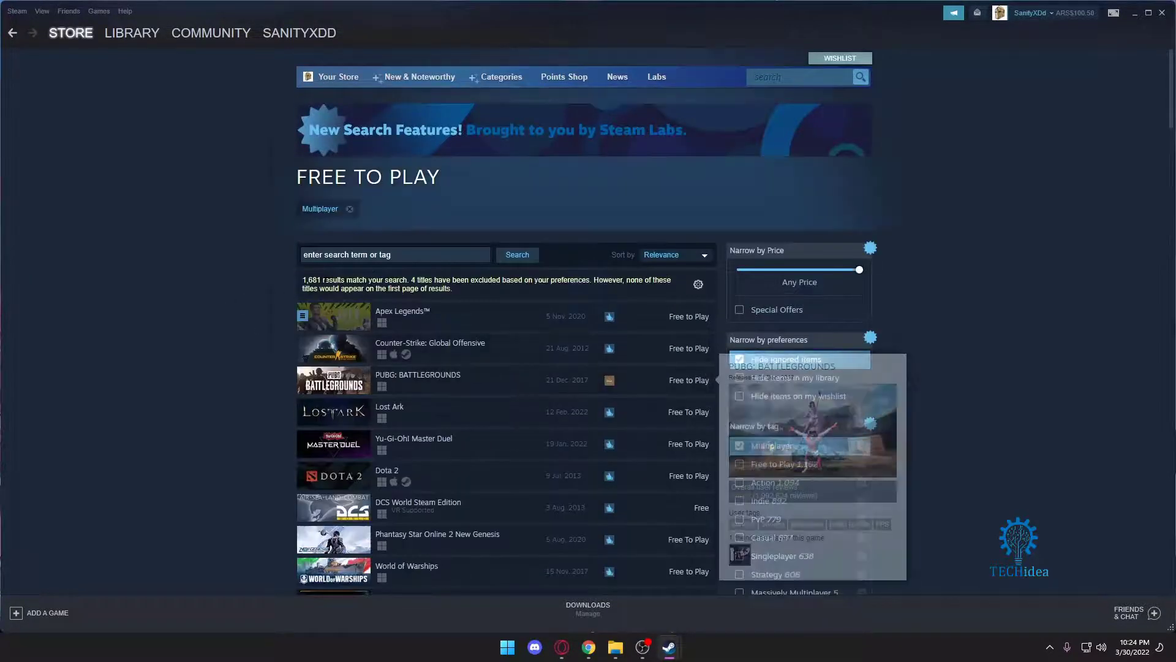
key(alt+Left)
- Open the CROWZ store page from the New & Trending list and look at its Early Access and play information
scroll(494, 218, down, 6)
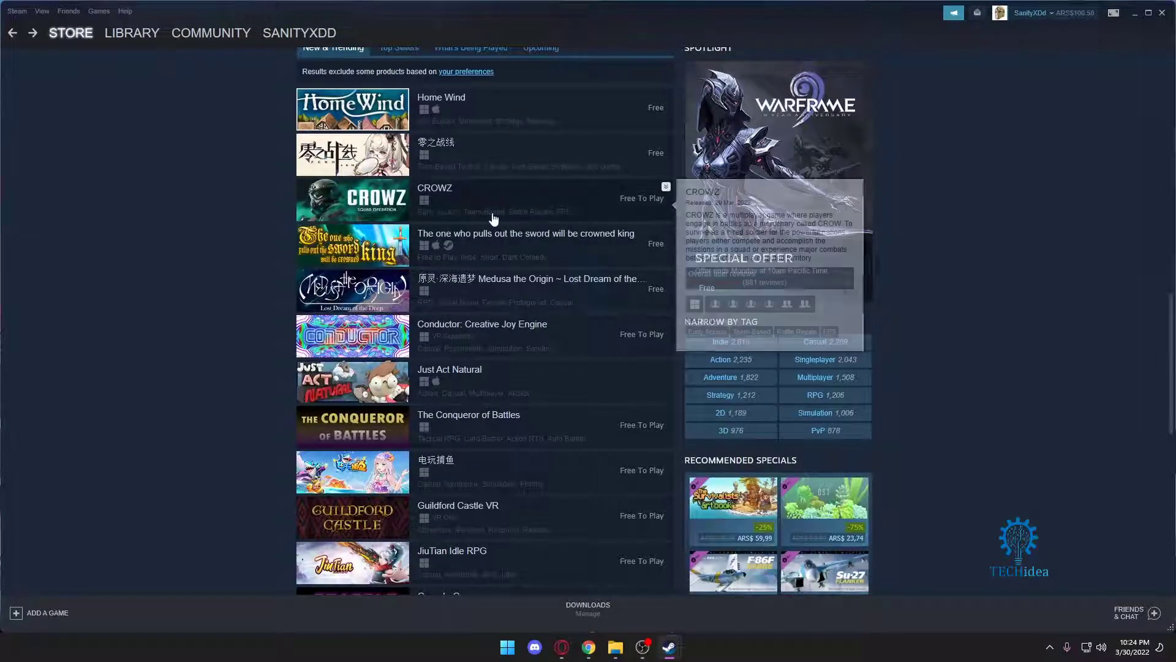
click(492, 212)
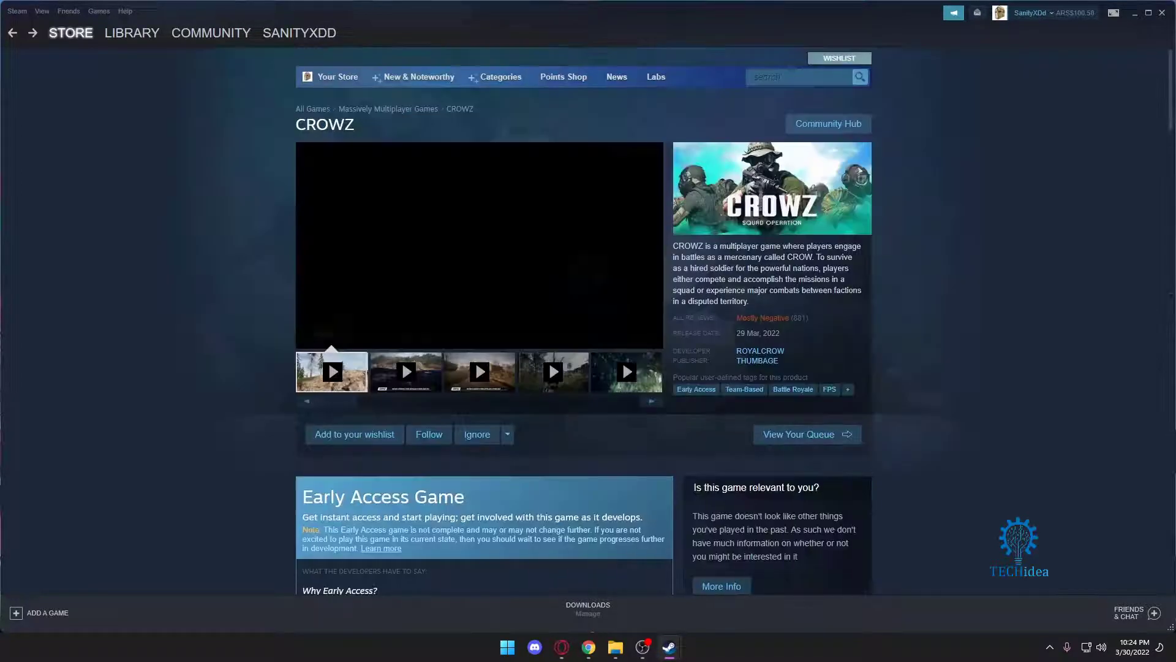
scroll(492, 212, down, 5)
scroll(735, 318, down, 1)
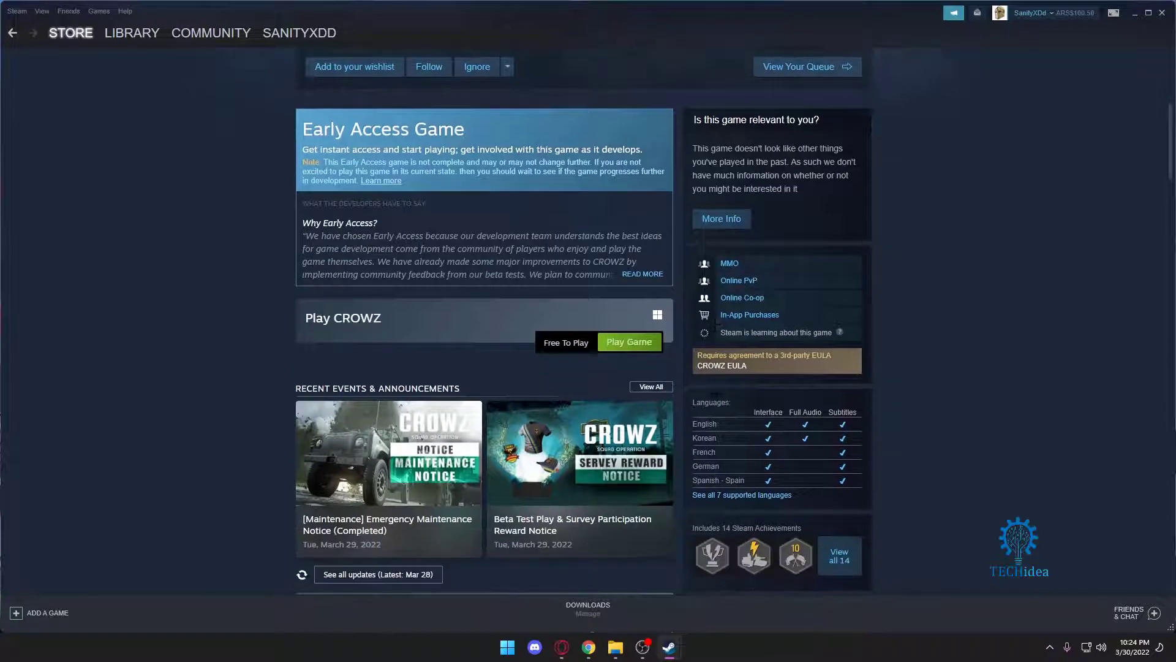
- Add CROWZ to the wishlist, follow the game, and check its genre details
scroll(737, 364, down, 3)
scroll(737, 364, down, 3)
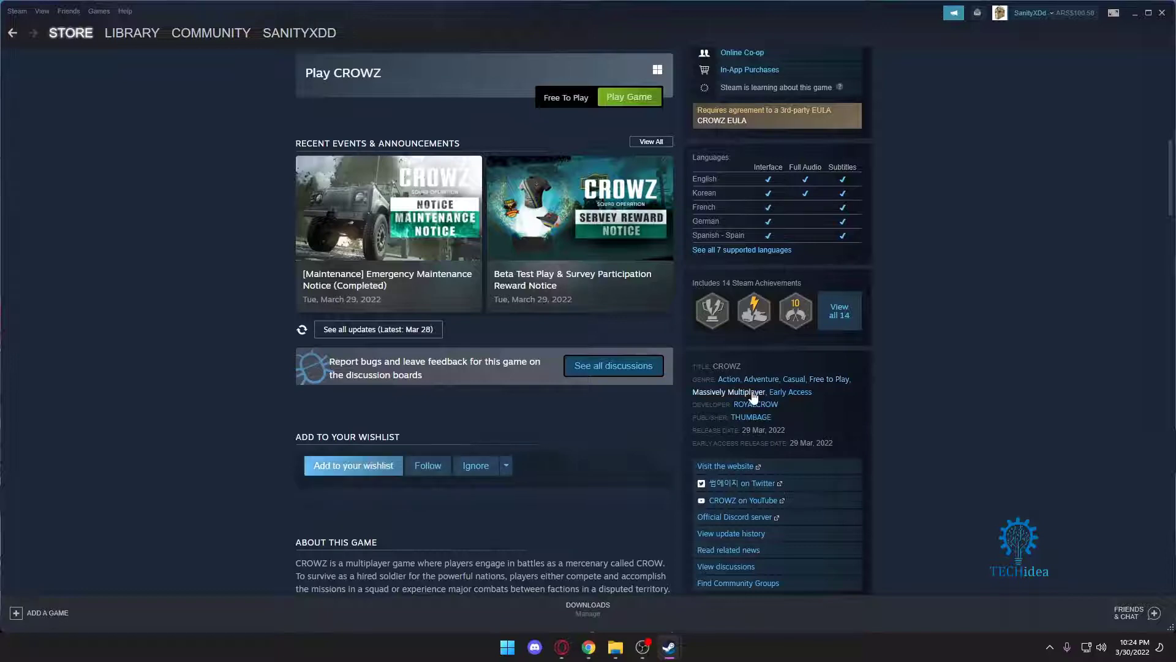
scroll(796, 392, down, 2)
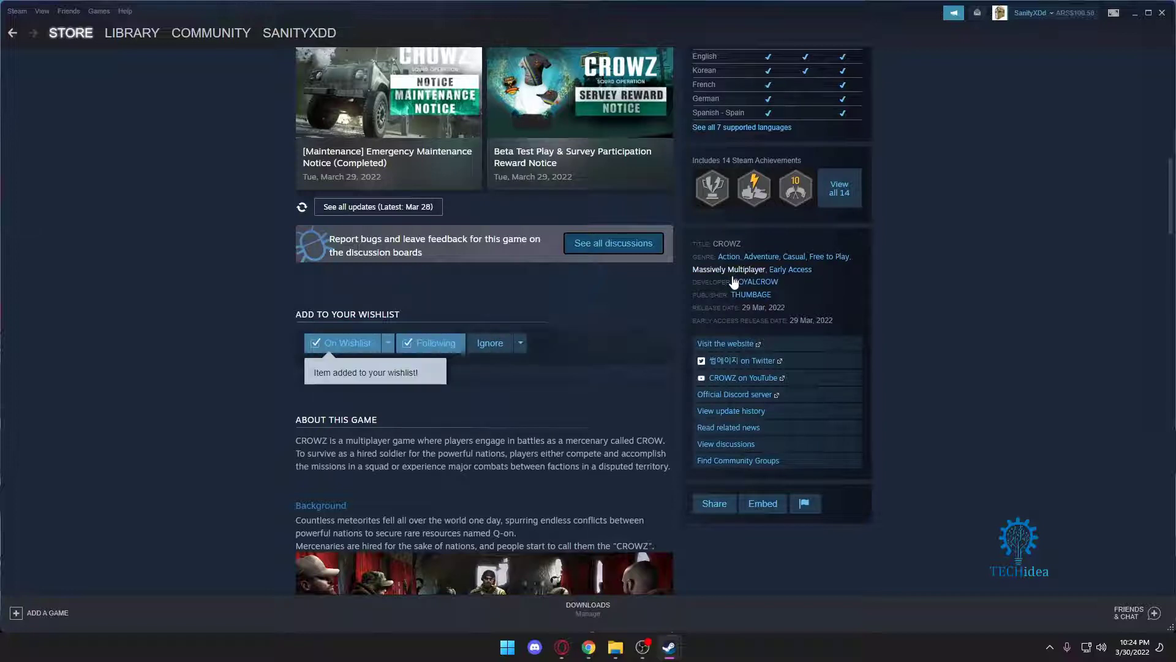
- Open the Massively Multiplayer genre page from the CROWZ details and browse its recommendations and New & Trending games
click(729, 271)
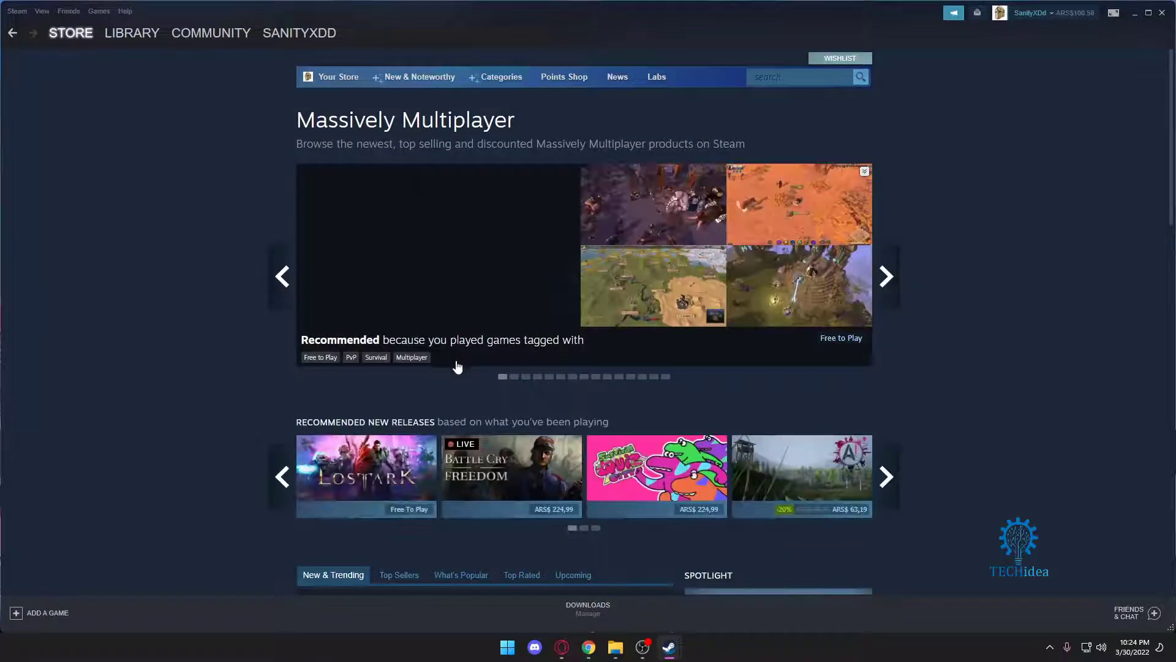
click(882, 275)
scroll(392, 465, down, 3)
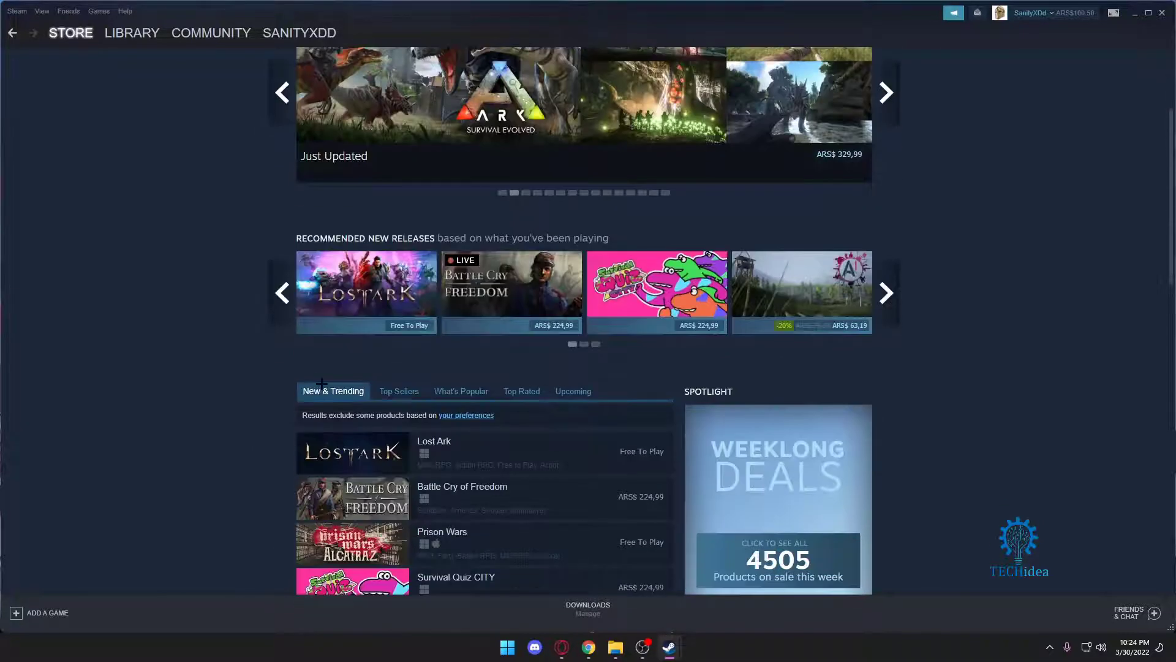
scroll(243, 351, down, 2)
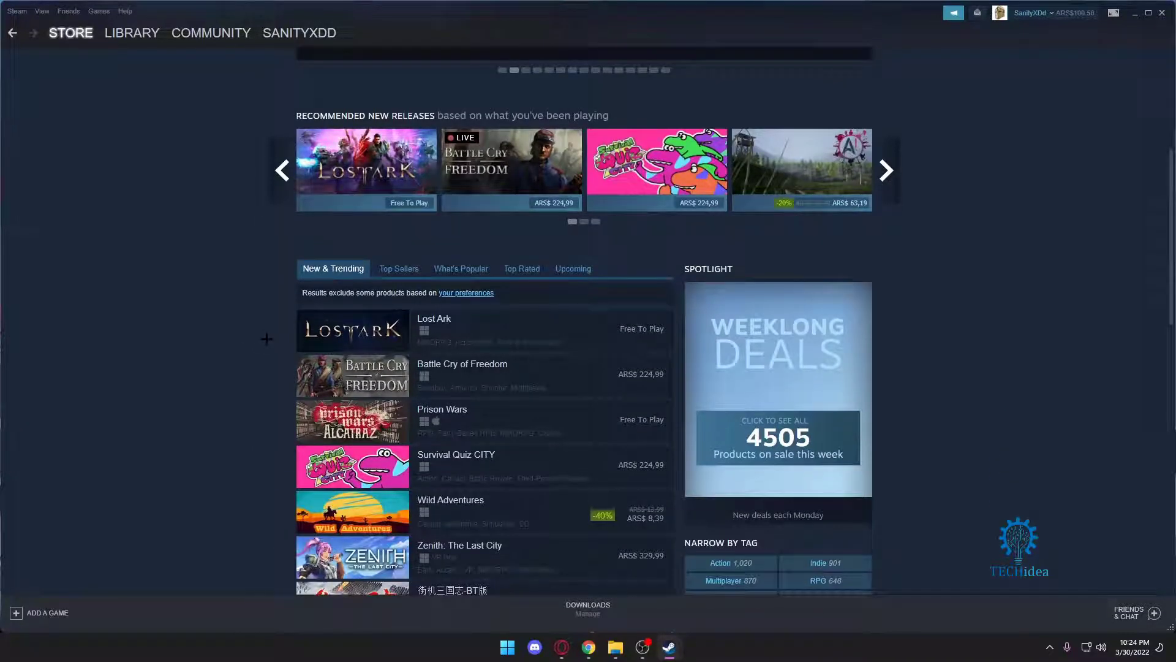
scroll(267, 339, down, 2)
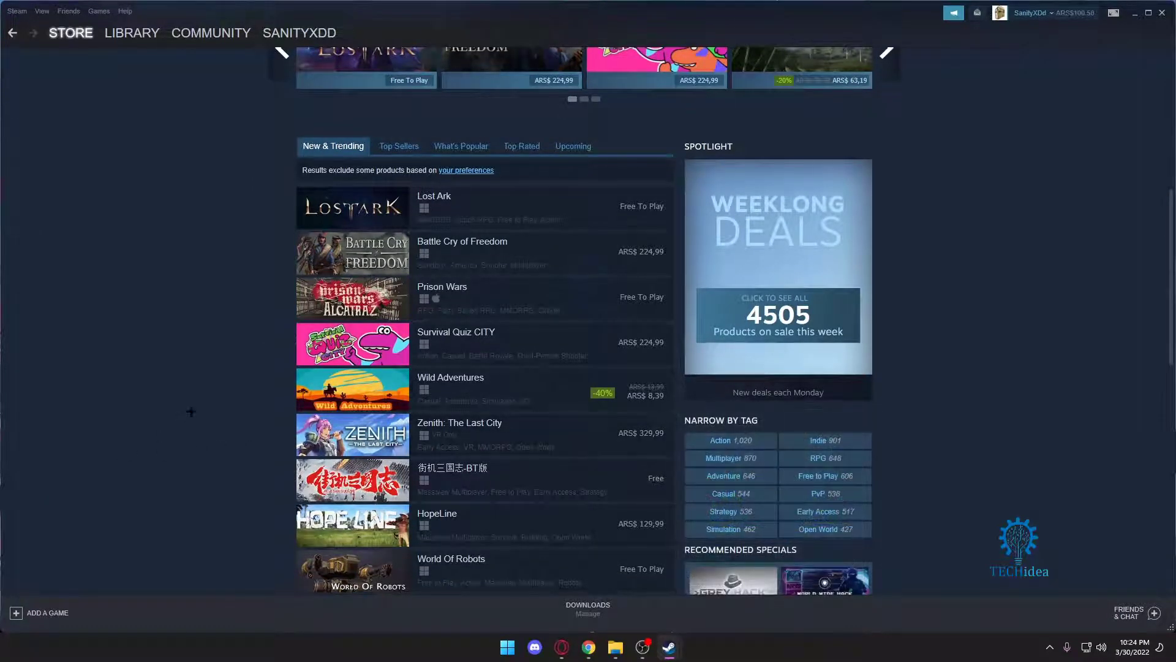
- Check the remaining New & Trending massively multiplayer games, including Paint Warfare, and show page 2 of the list
scroll(191, 412, down, 5)
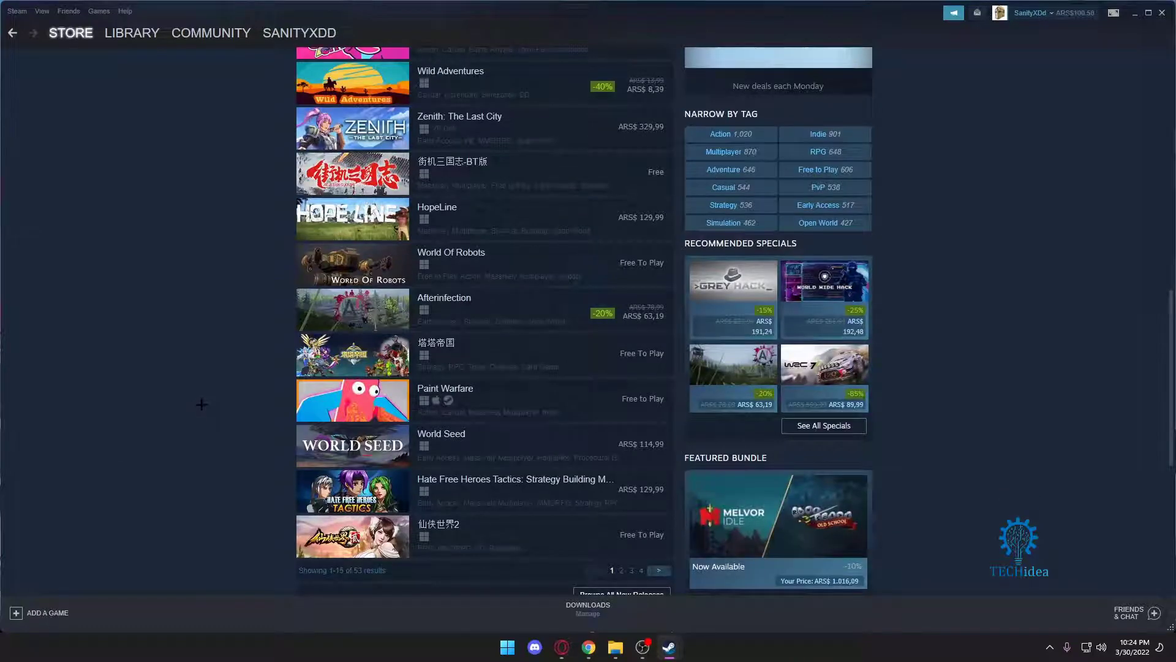
mouse_move(510, 413)
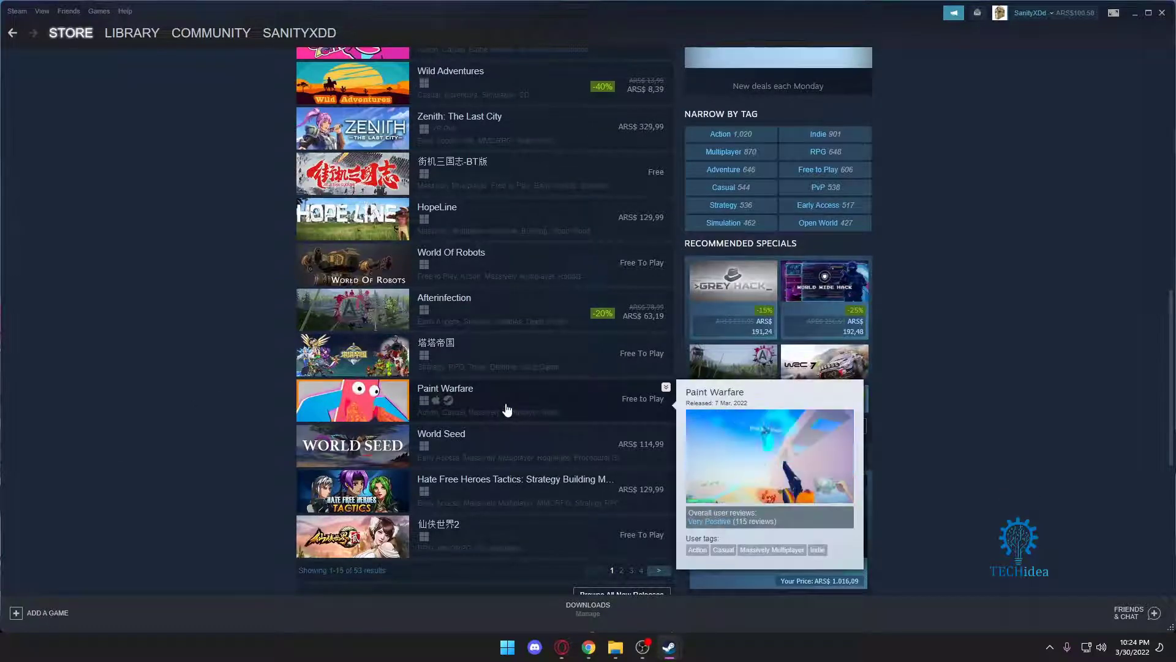
scroll(496, 411, down, 4)
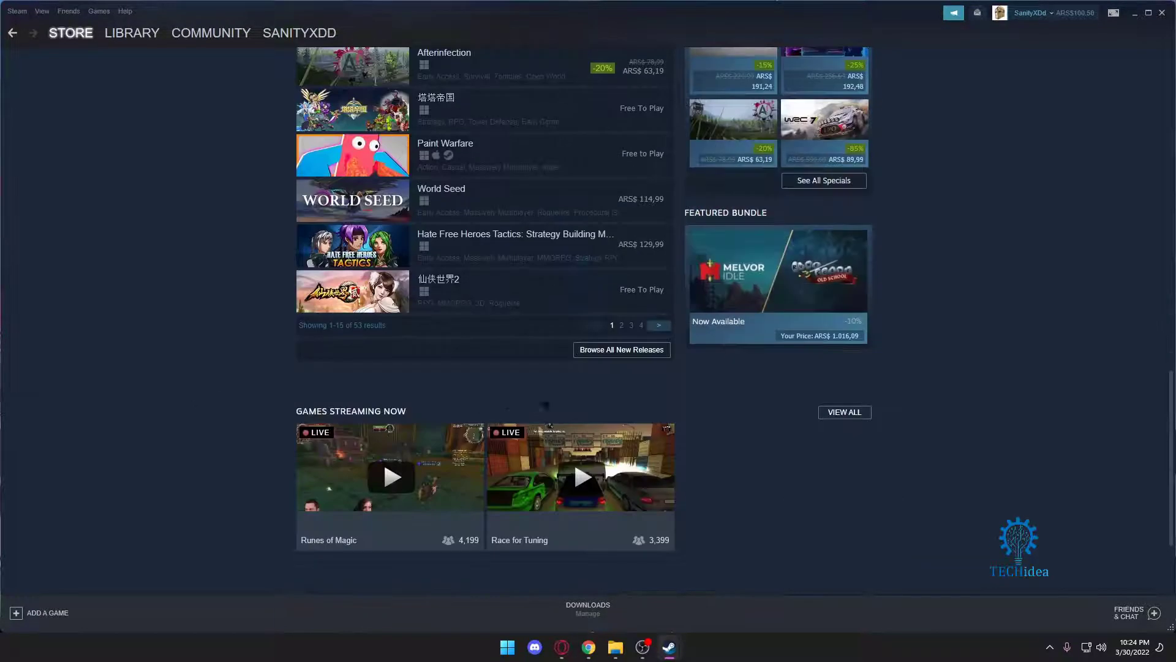
click(622, 326)
mouse_move(624, 331)
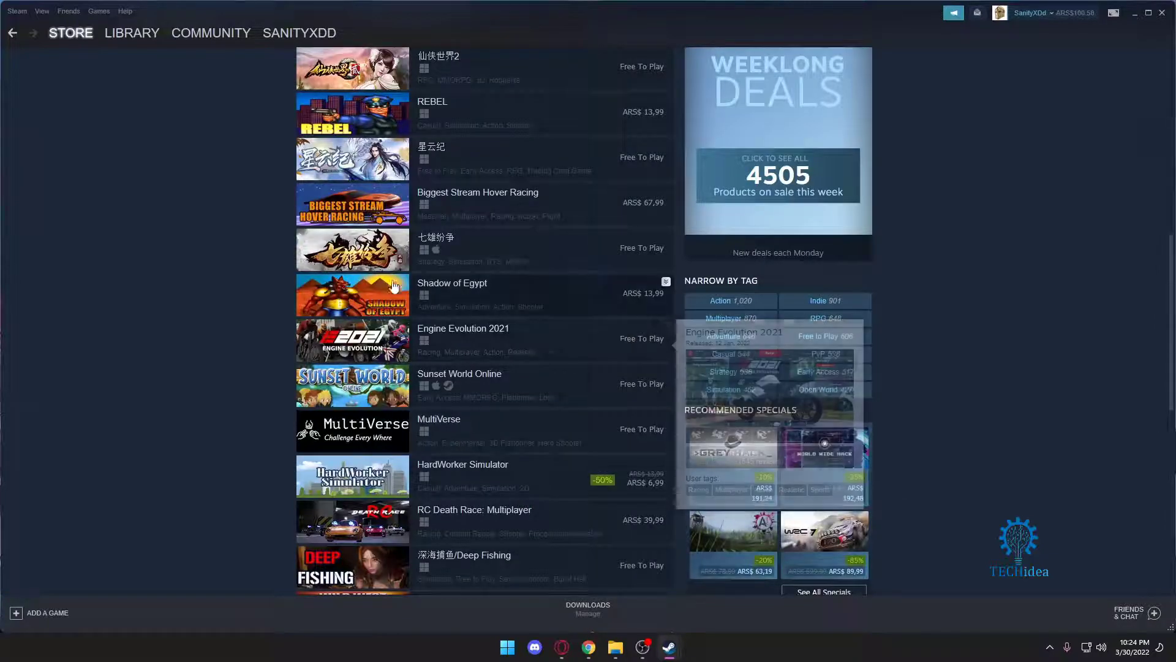
- Look through the massively multiplayer games on page 2 of the New & Trending list
scroll(254, 333, down, 4)
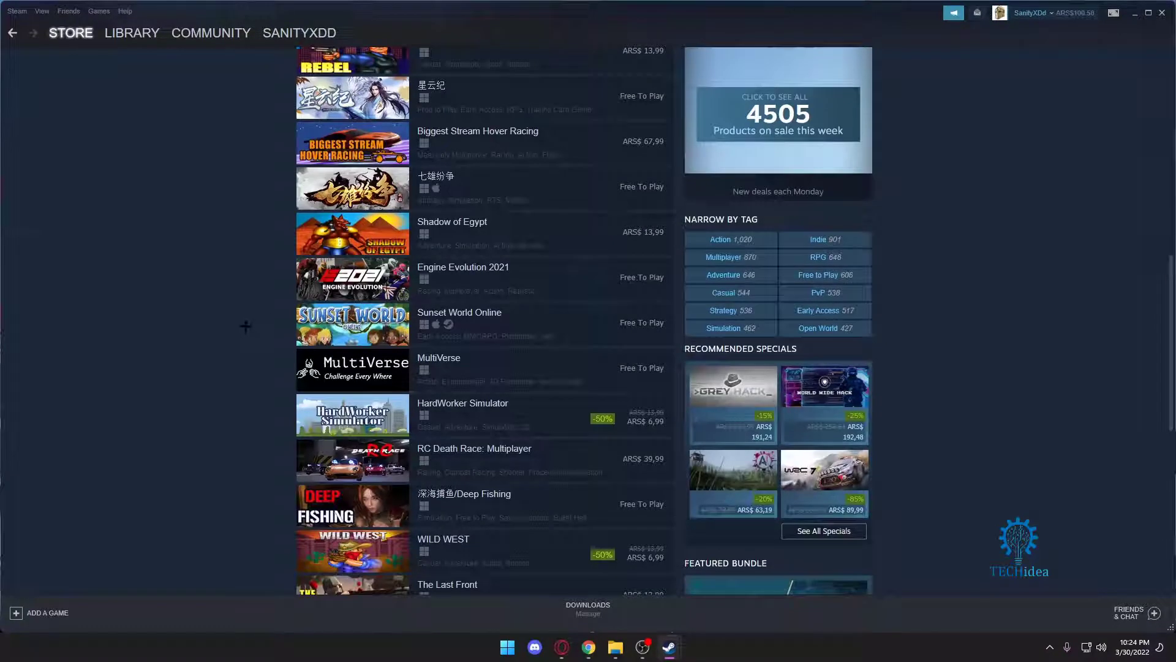
scroll(245, 326, down, 4)
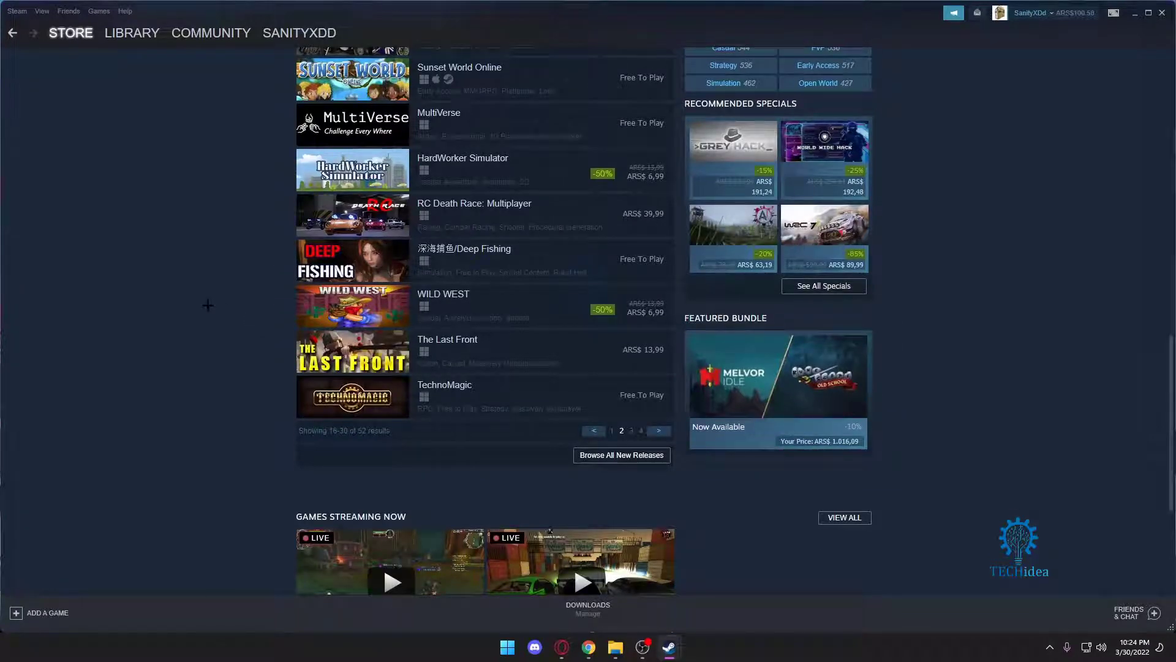
scroll(208, 305, down, 2)
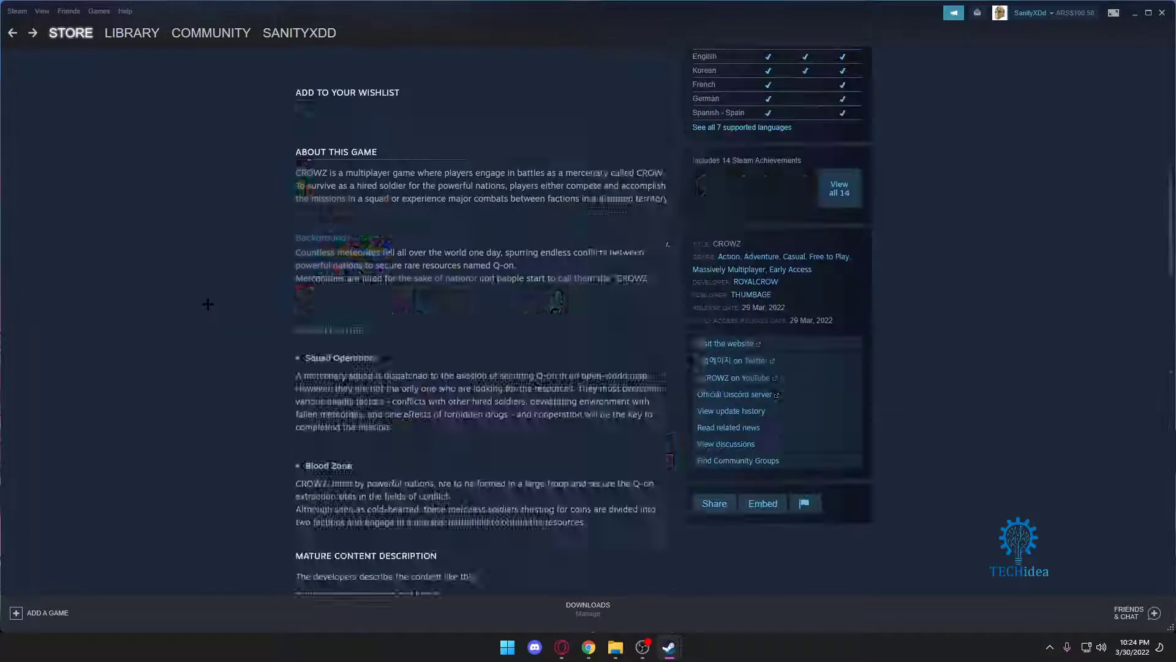
- Return to the Free to Play page and narrow its games to the Multiplayer tag
scroll(206, 313, up, 11)
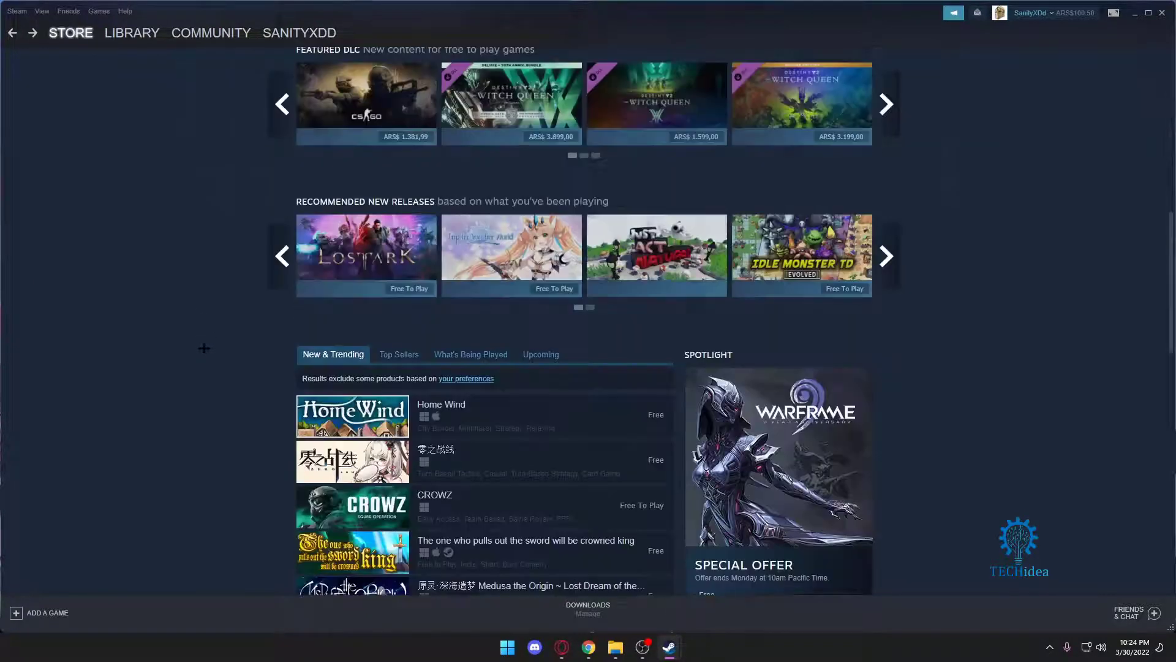
scroll(210, 360, down, 3)
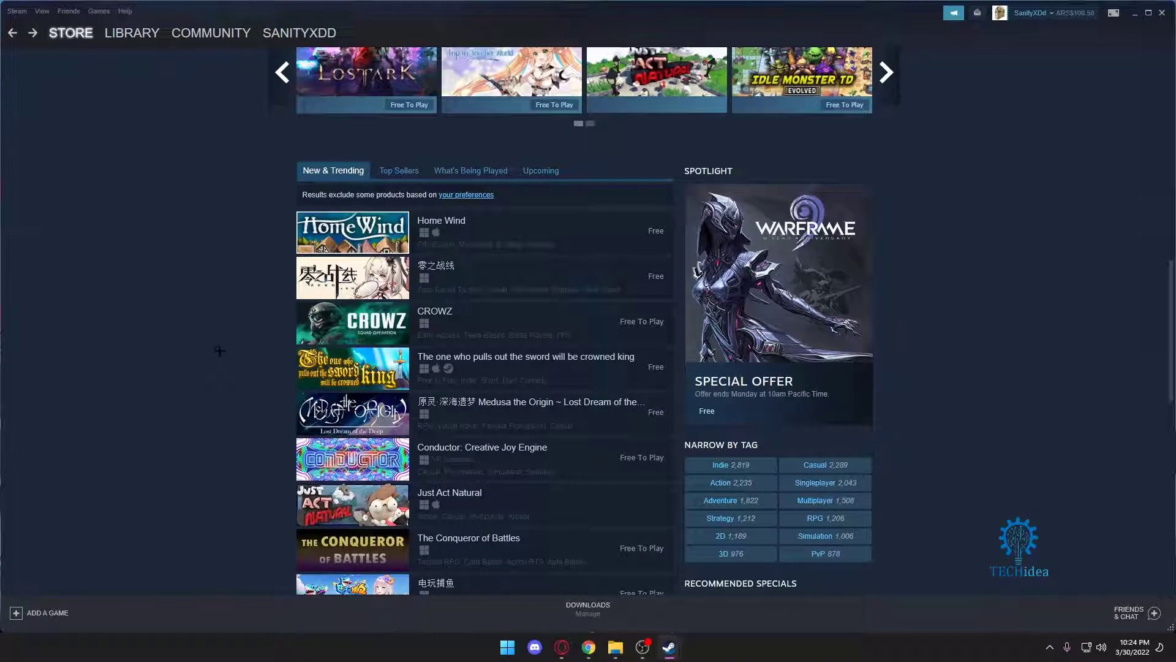
scroll(538, 294, down, 2)
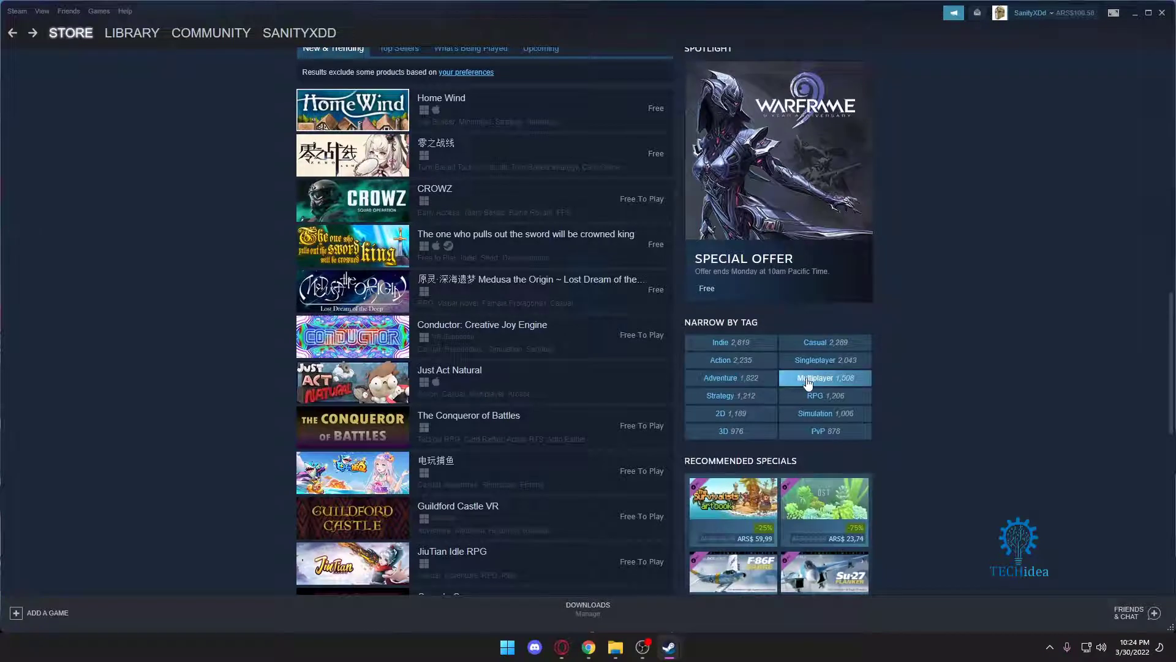
click(807, 378)
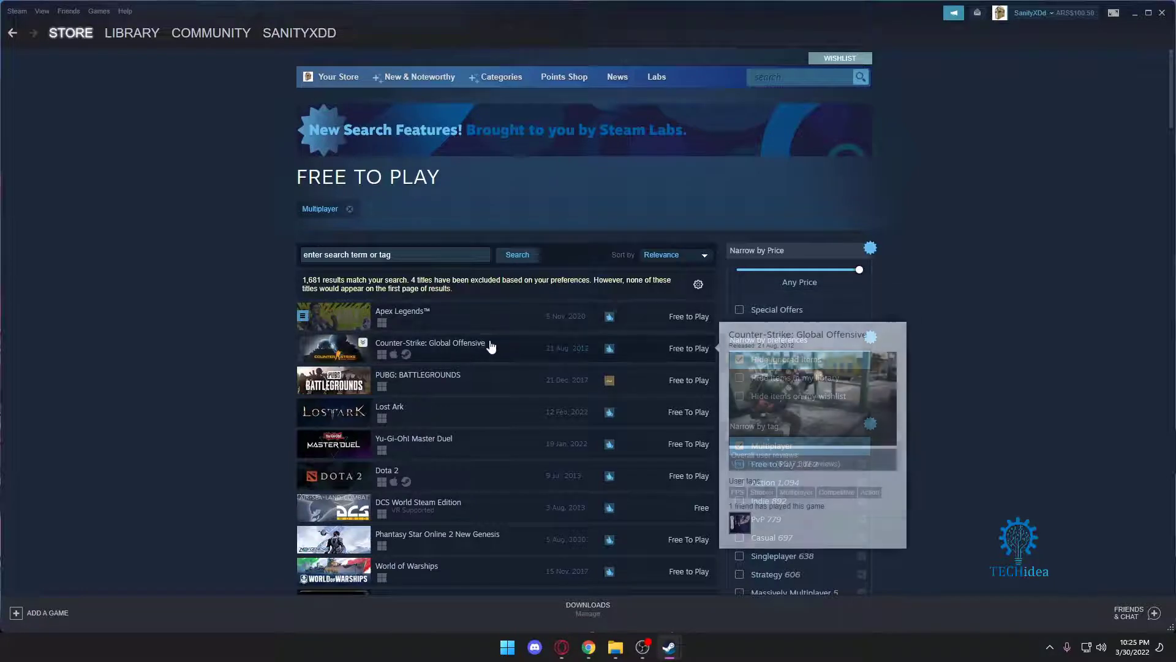
- Open the Phantasy Star Online 2 New Genesis store page from the results, passing the age check with the preset birth date
scroll(477, 396, down, 1)
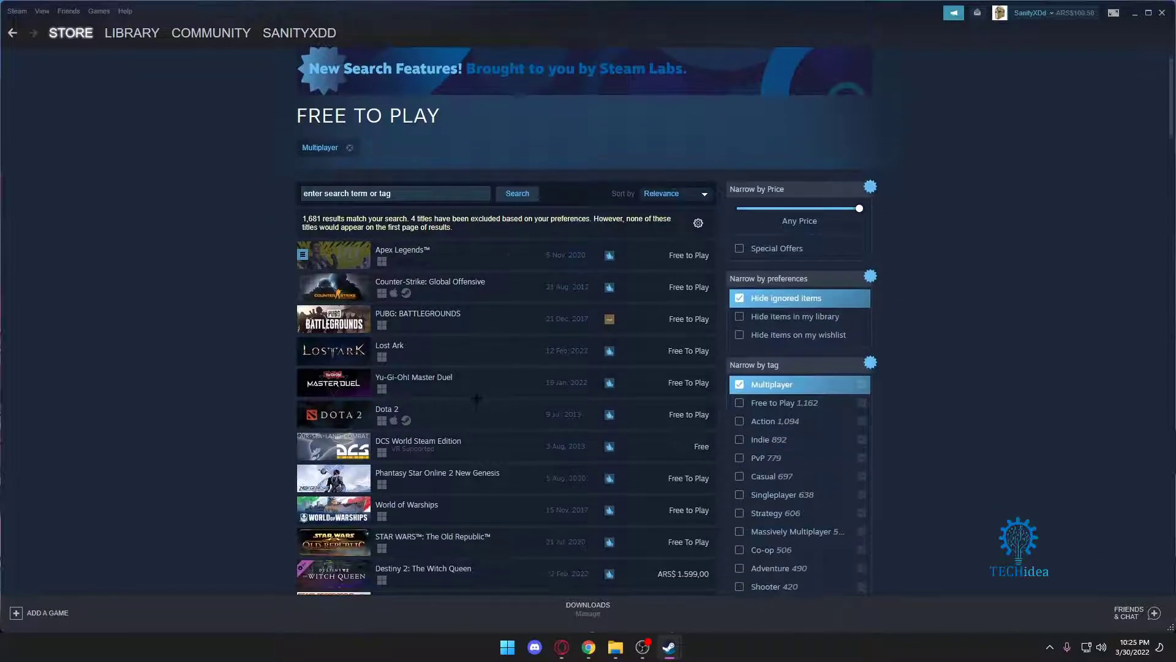
mouse_move(449, 490)
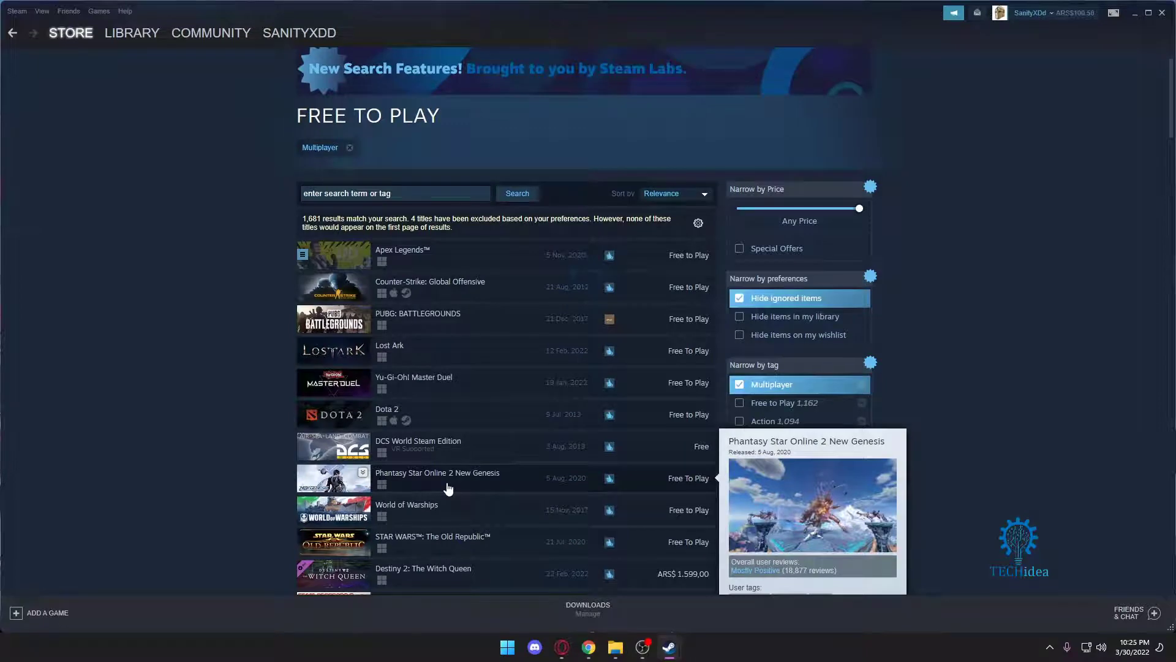
scroll(448, 488, down, 1)
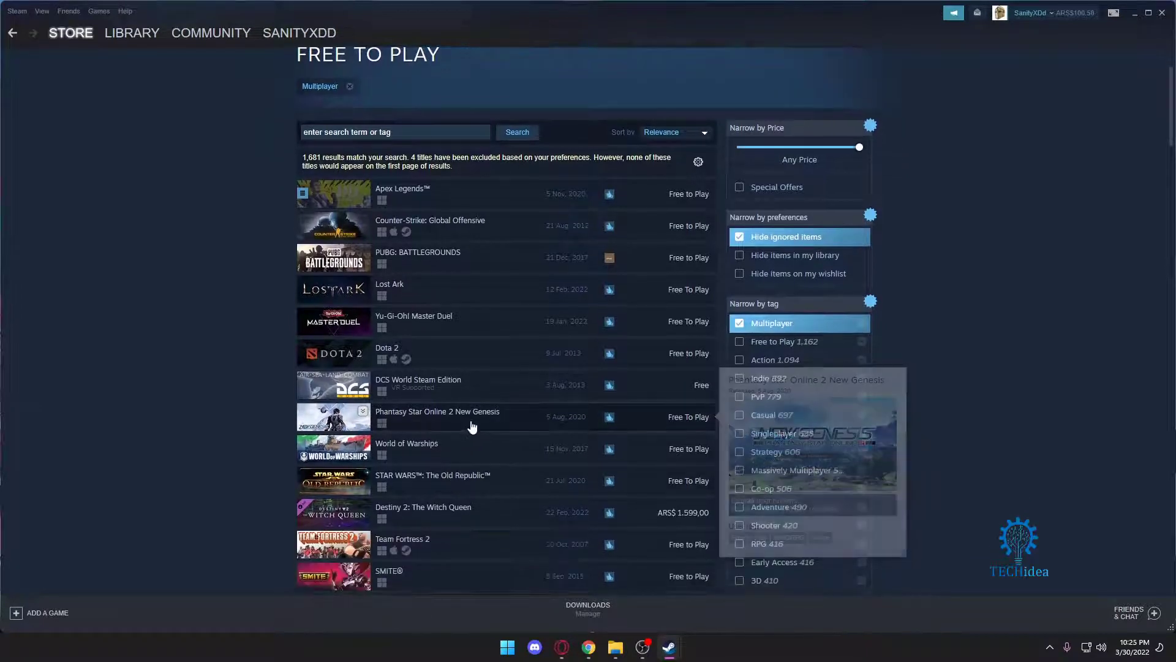
click(469, 430)
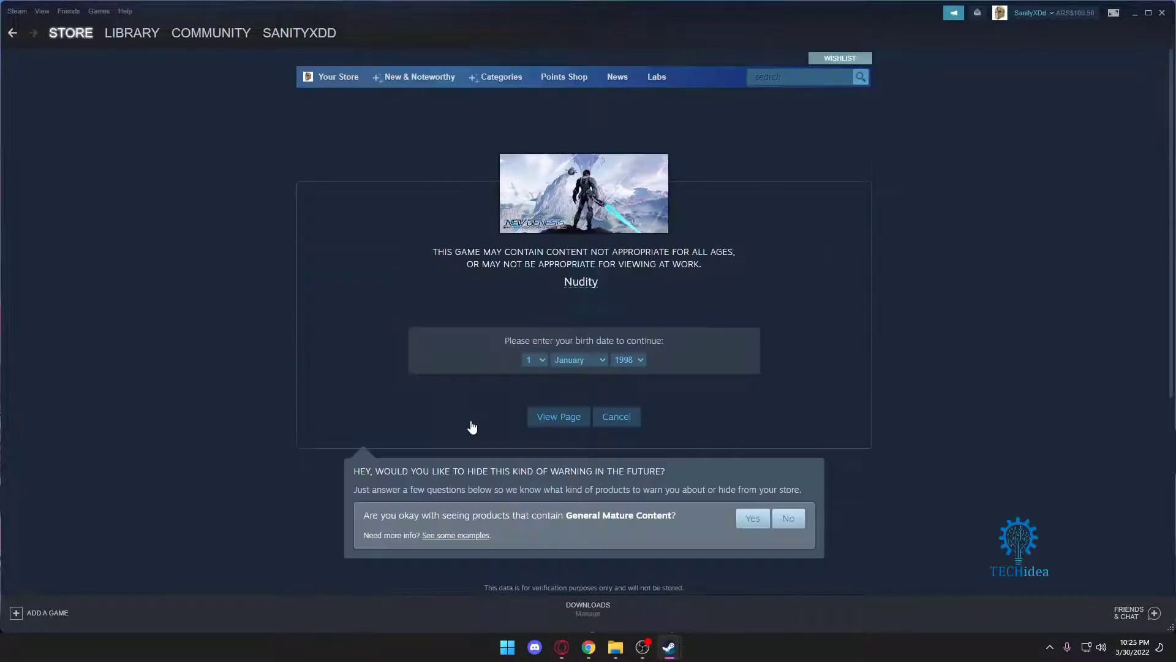
click(568, 416)
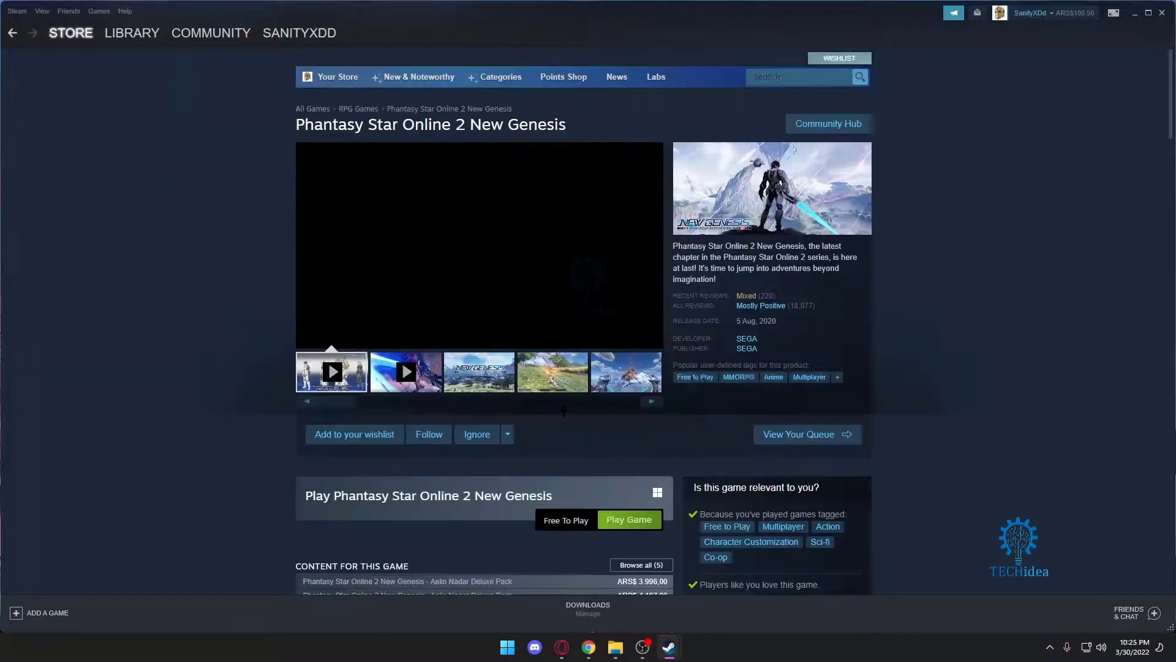
- View the gameplay screenshots in the Phantasy Star Online 2 New Genesis media gallery
click(495, 378)
click(551, 371)
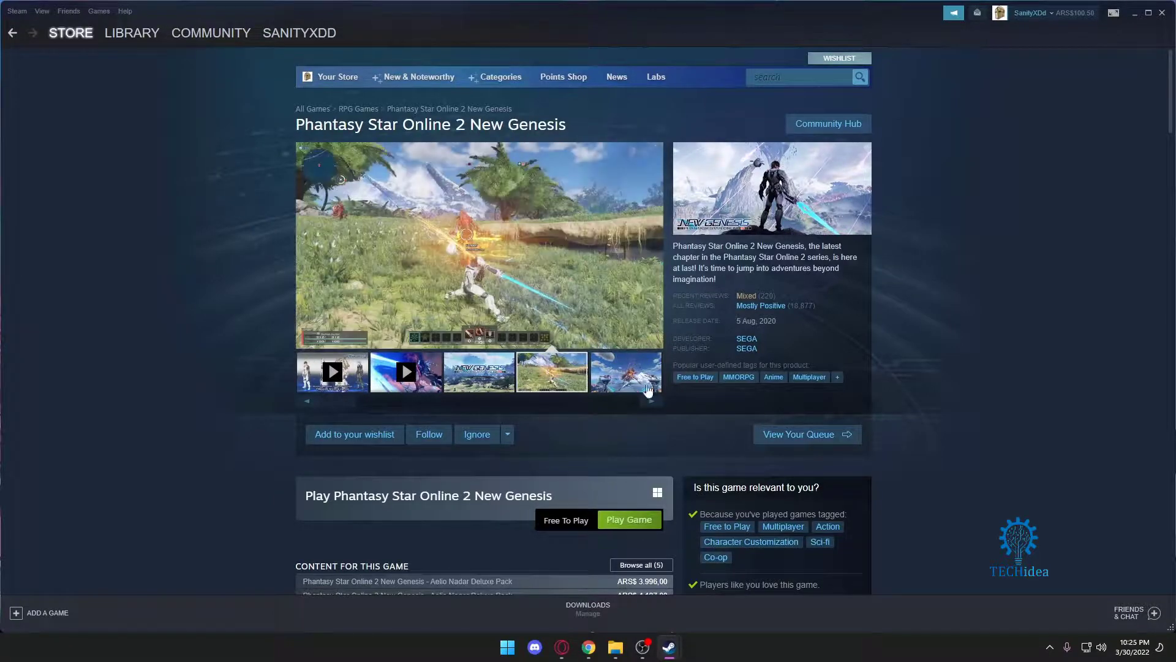
click(652, 401)
click(651, 401)
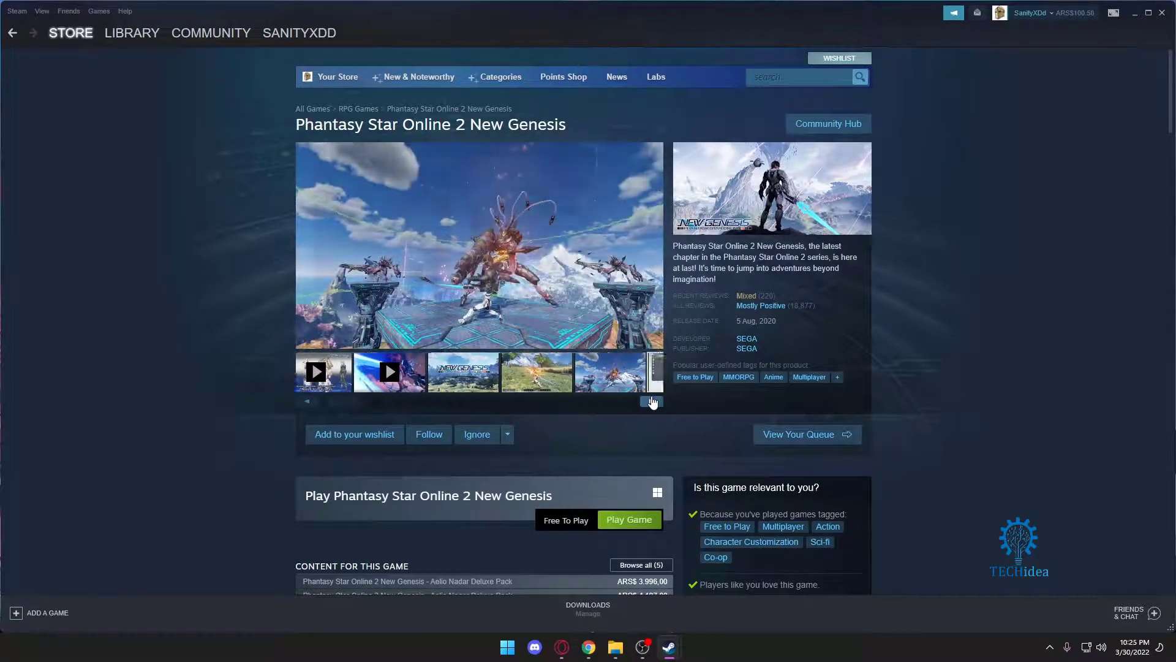
click(652, 401)
click(652, 402)
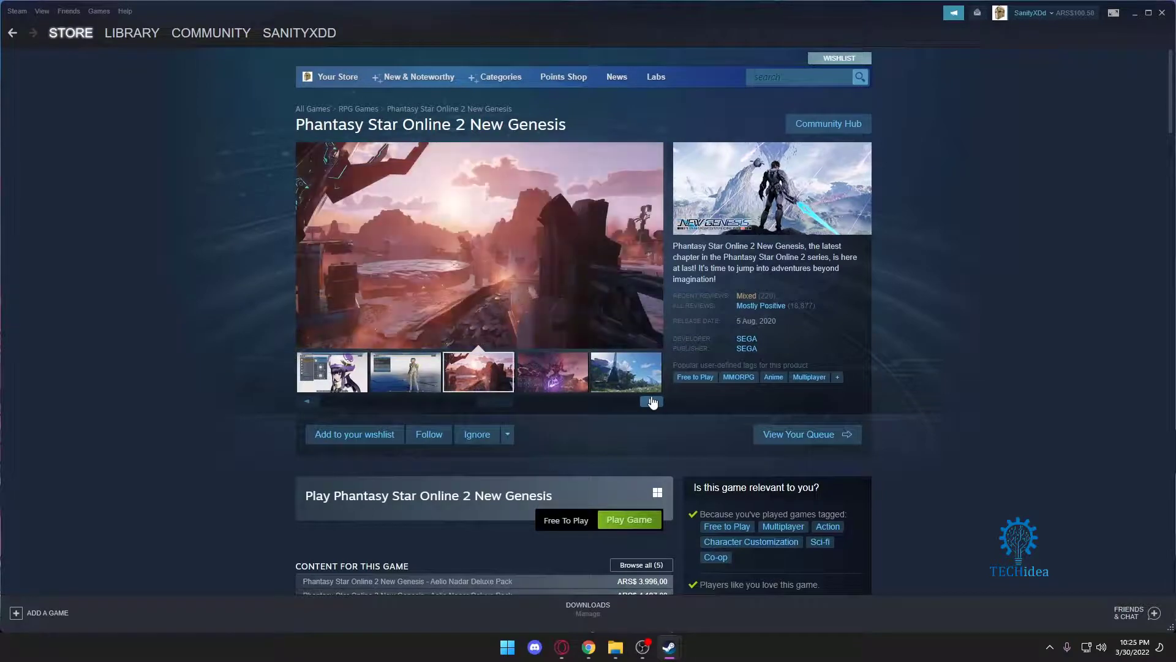
click(651, 401)
click(651, 401)
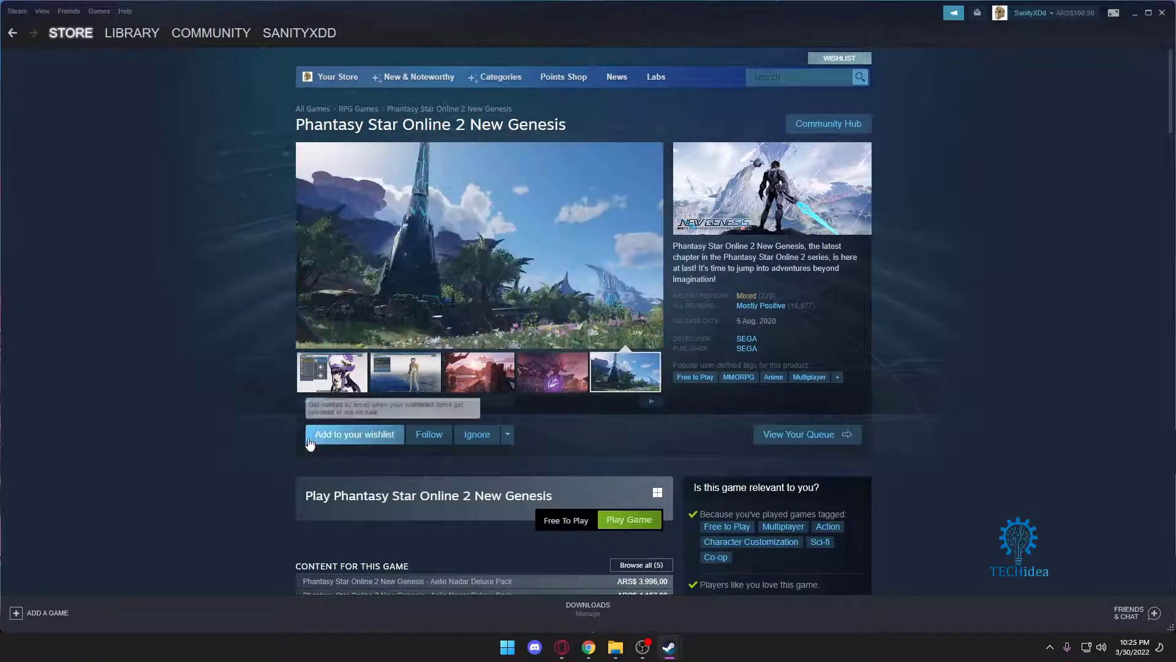
- Start installing Phantasy Star Online 2 New Genesis under D:\steam with a desktop shortcut and no start menu shortcut
scroll(225, 445, down, 3)
scroll(234, 449, down, 5)
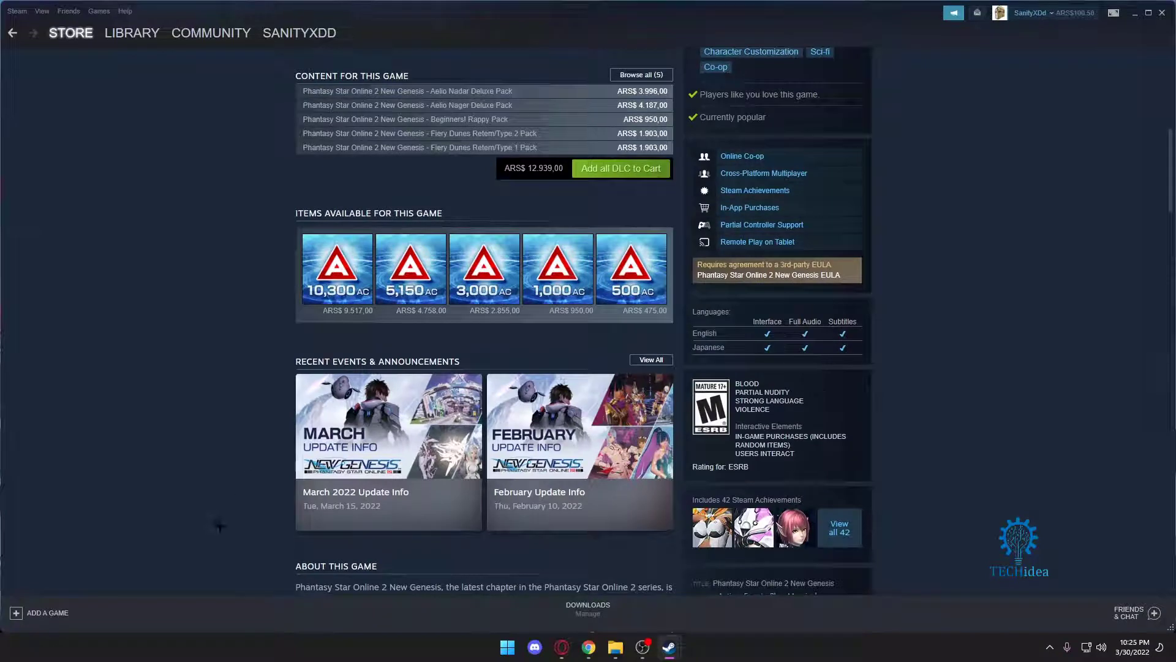
scroll(222, 523, up, 5)
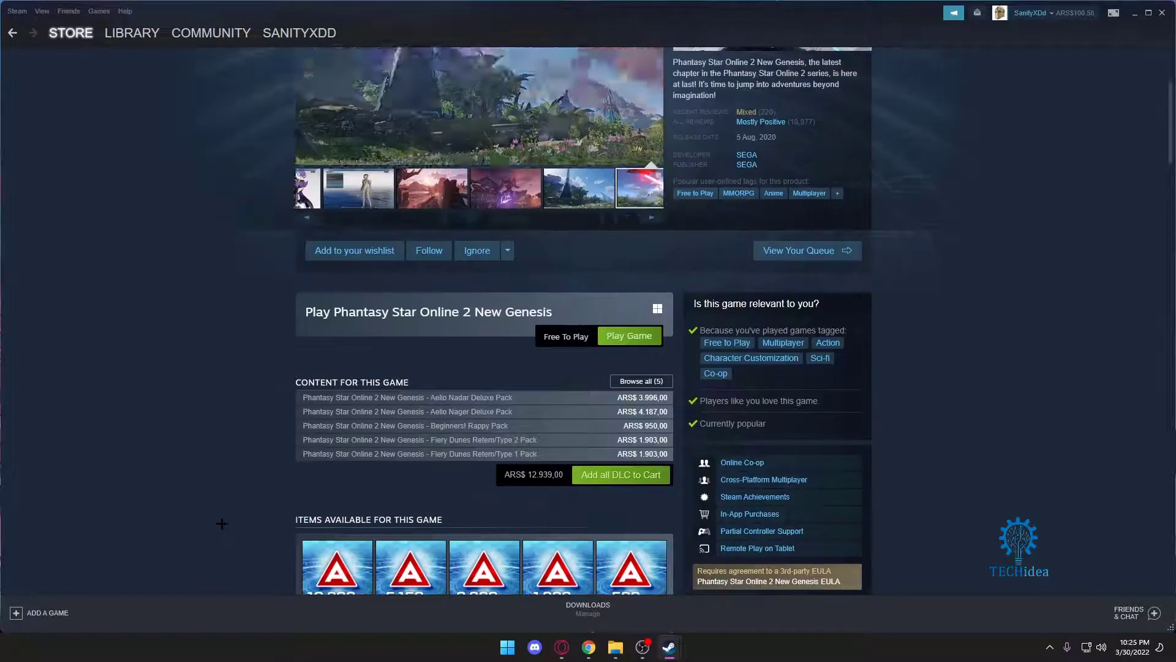
click(630, 341)
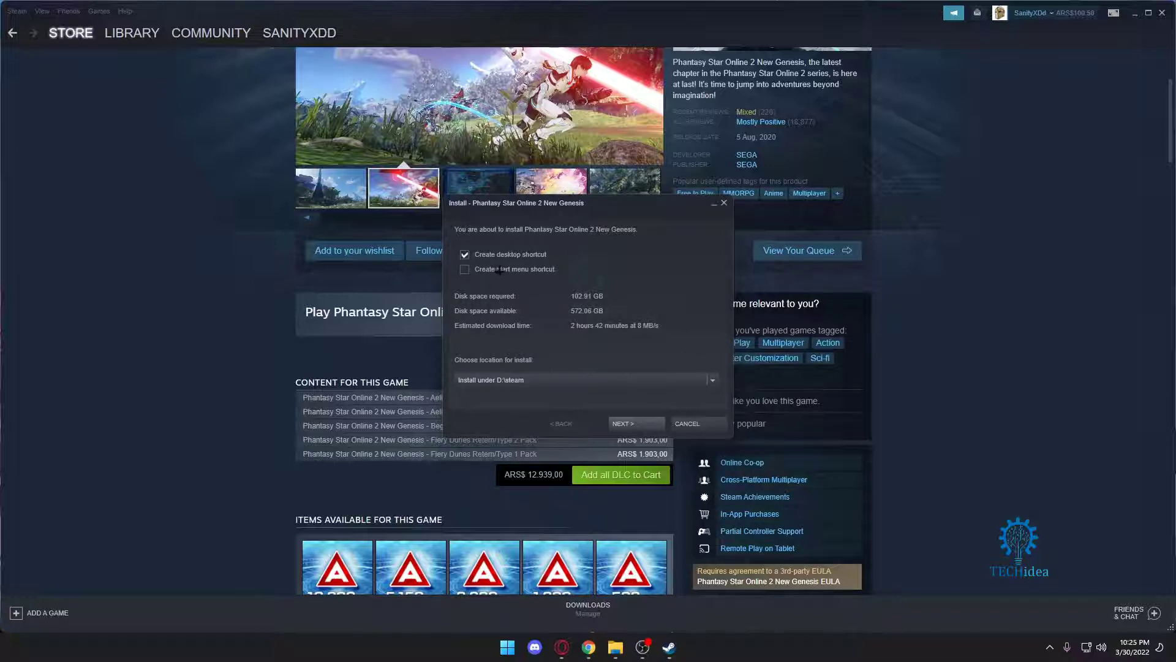
click(637, 424)
click(640, 424)
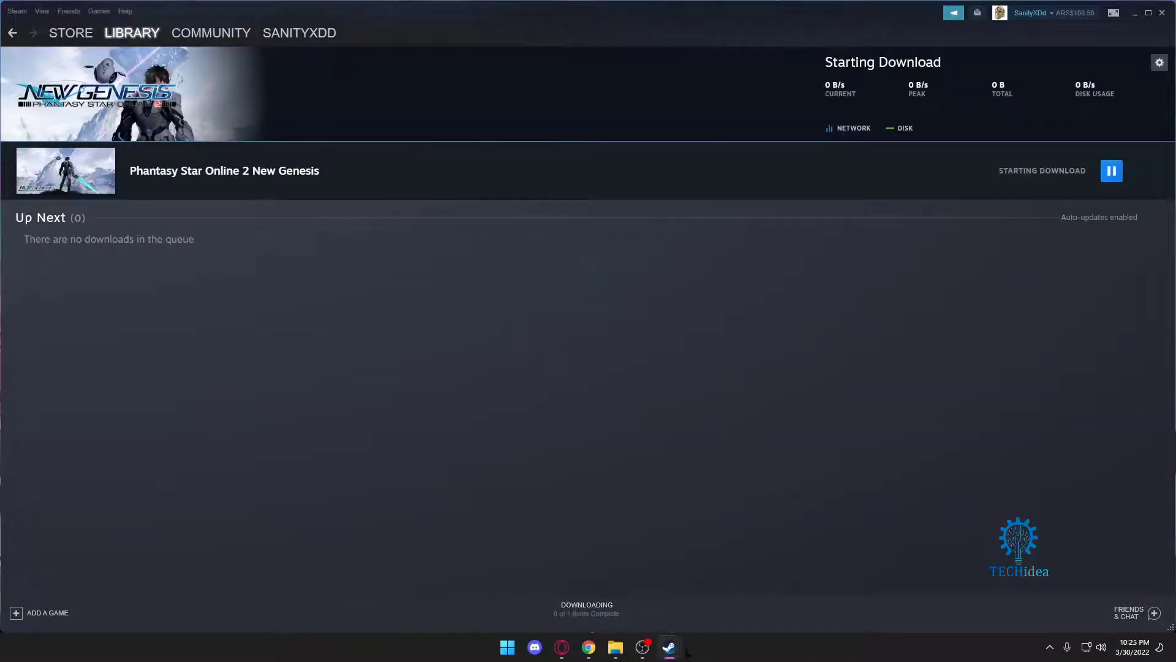
- Bring the Phantasy Star Online 2 New Genesis install window to the front and finish the installation dialog
mouse_move(670, 648)
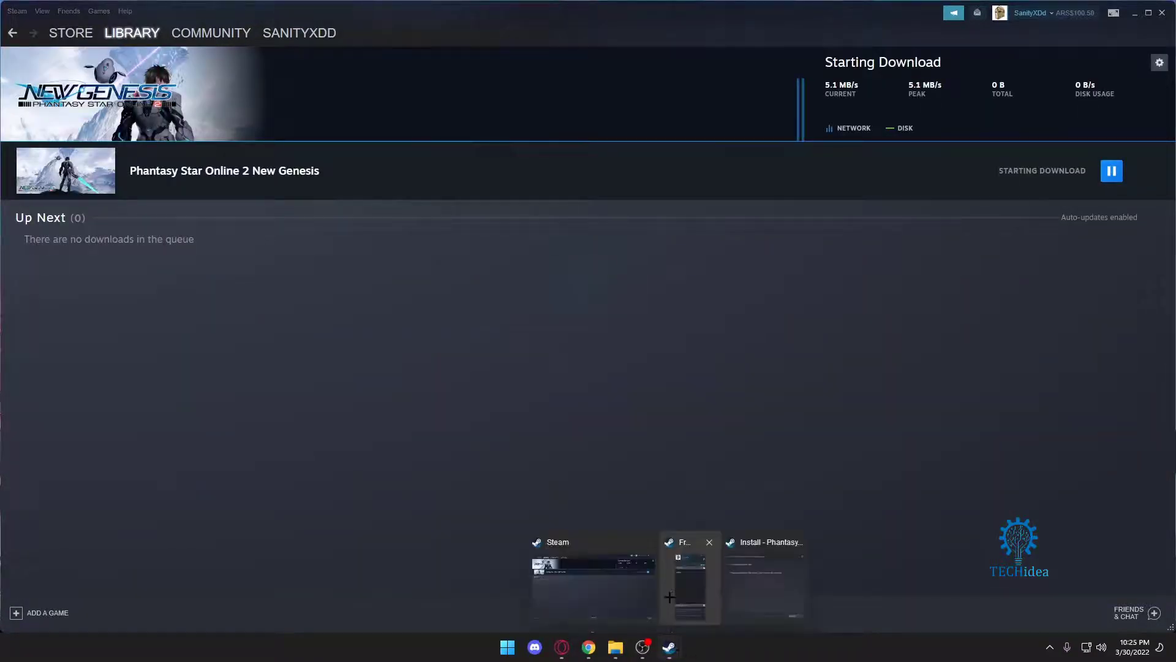
click(743, 580)
drag(591, 203, 572, 279)
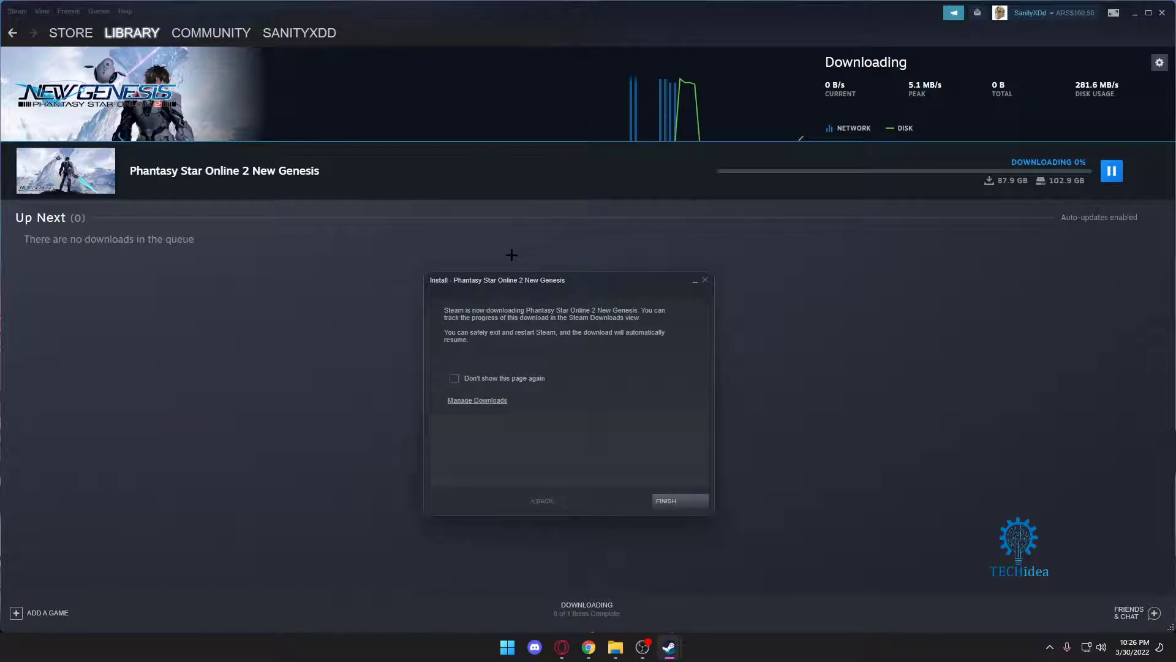
click(669, 500)
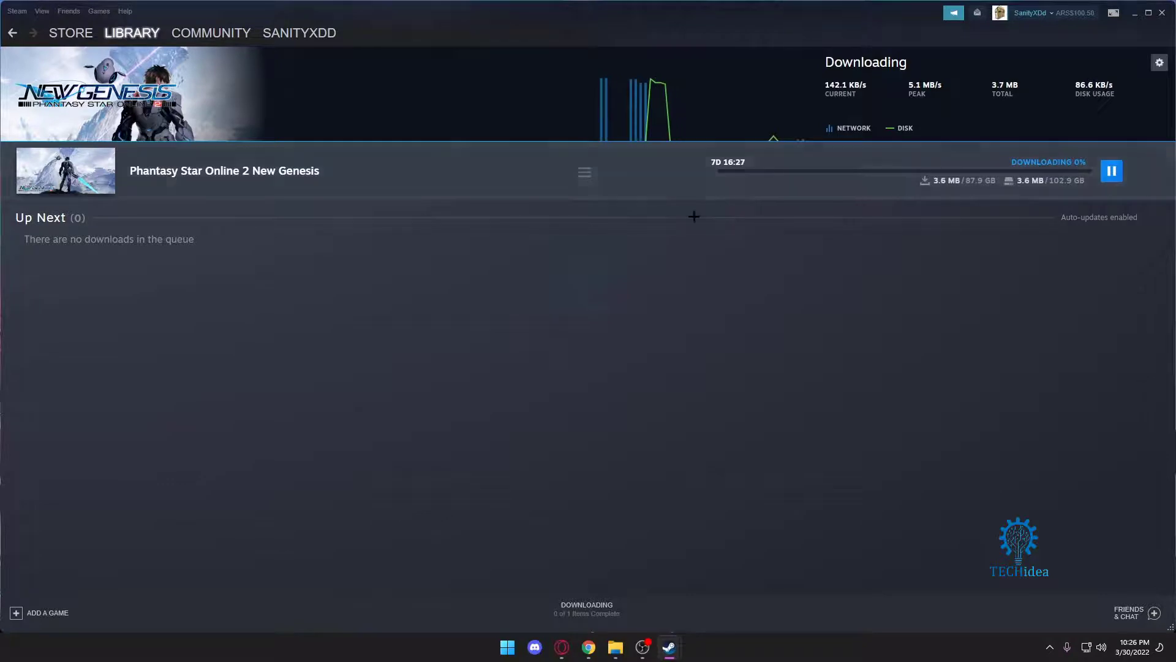
- Check the library pages of Phantasy Star Online 2 New Genesis and Apex Legends, and return to the download progress view
click(116, 48)
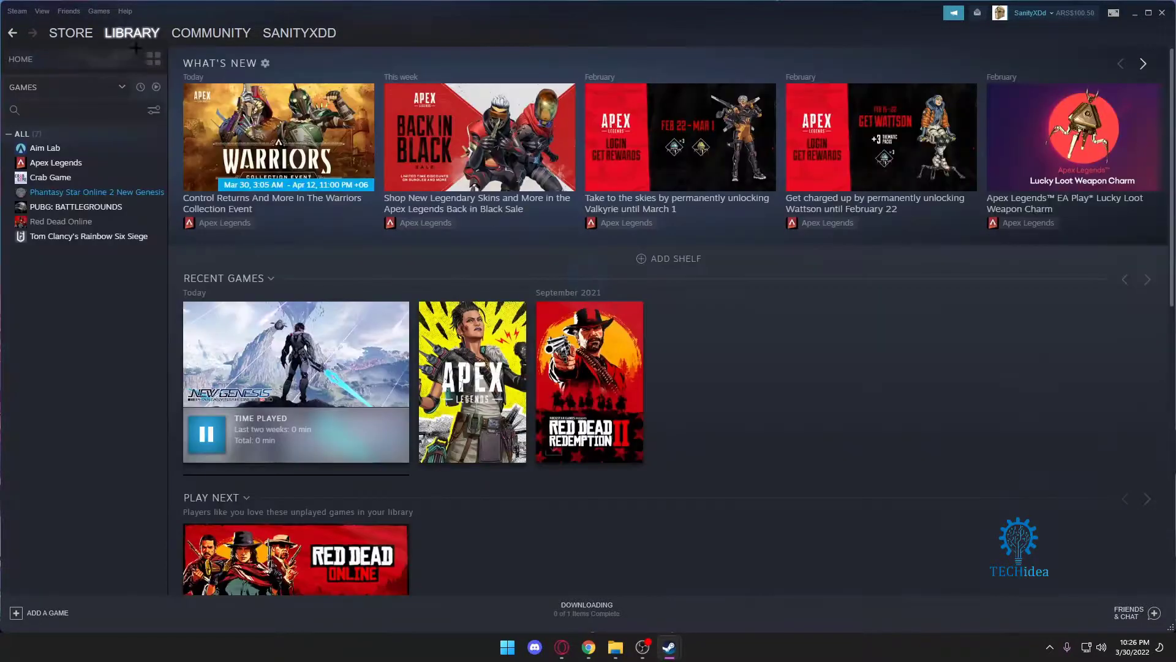
click(85, 193)
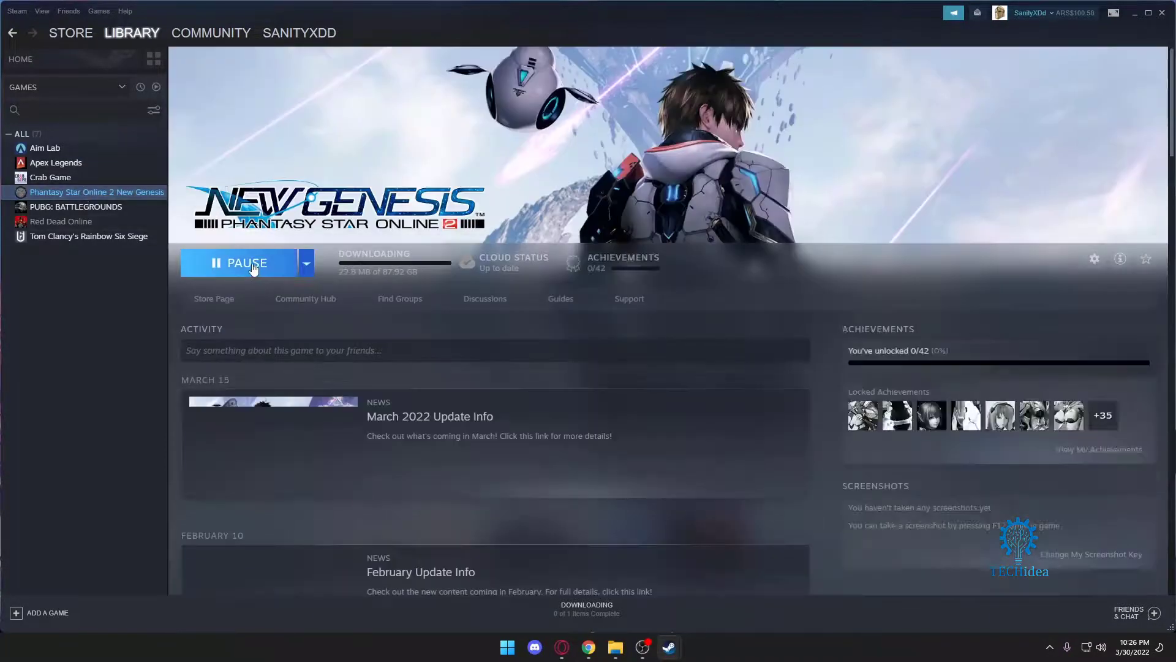
click(73, 163)
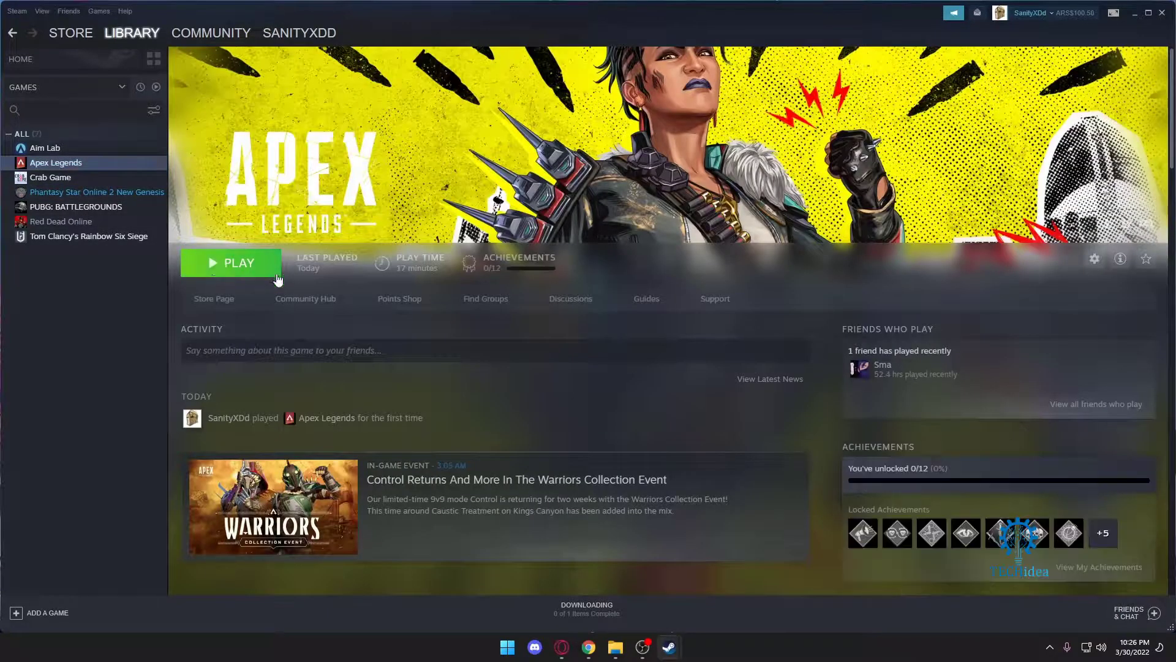
click(597, 606)
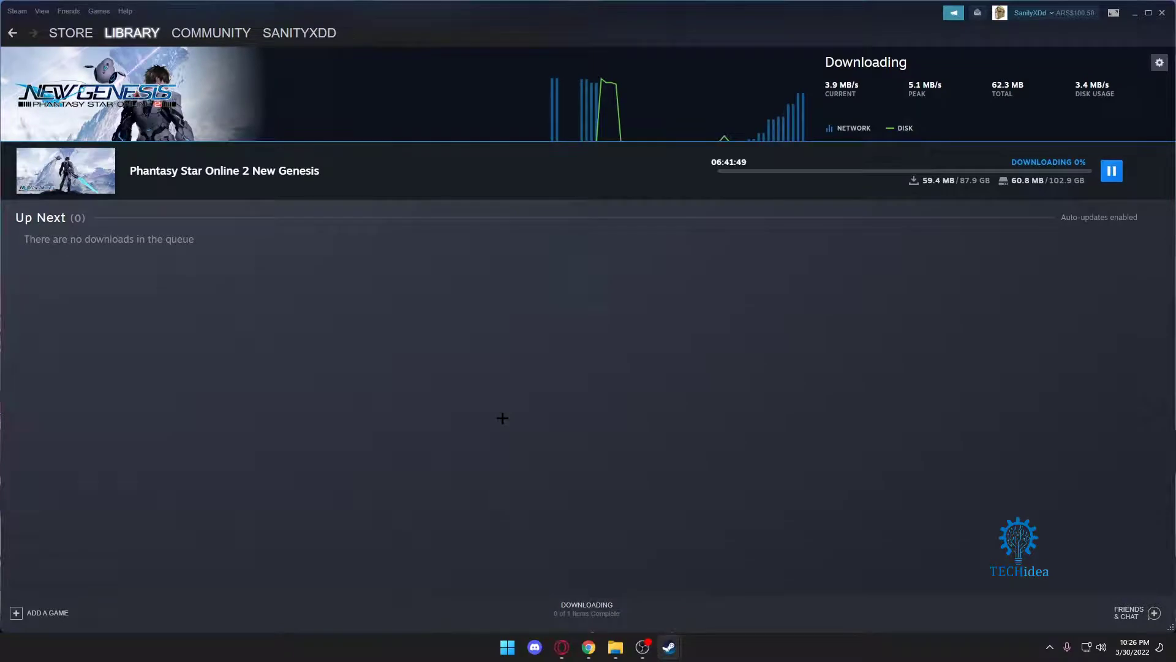